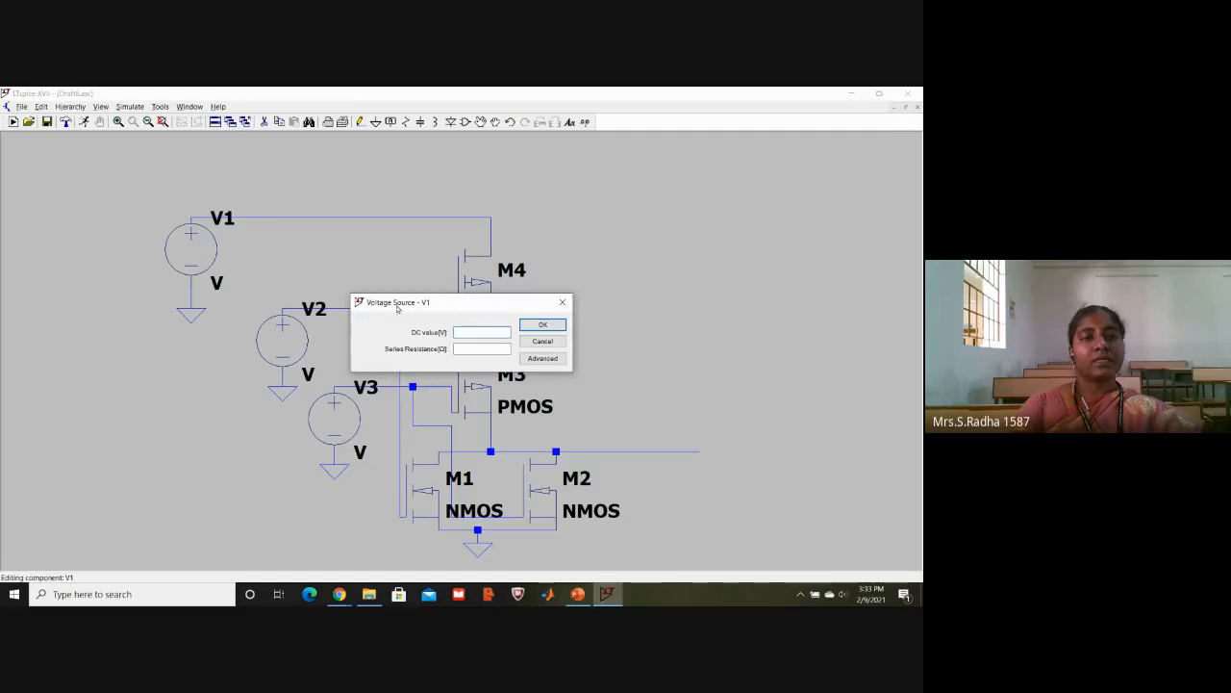
- Apply the 5 V DC value to source V1 and make V2 a PULSE source with Vinitial 0 and Von 5
left_click(544, 325)
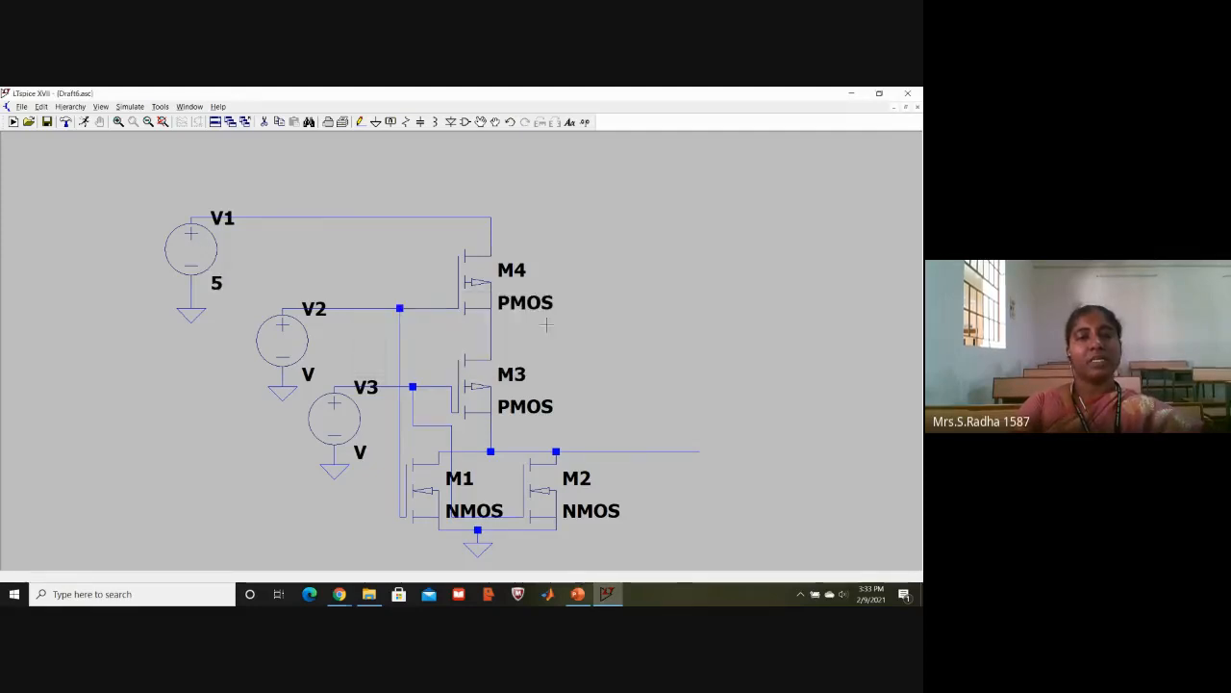
right_click(301, 342)
left_click(543, 358)
left_click(371, 240)
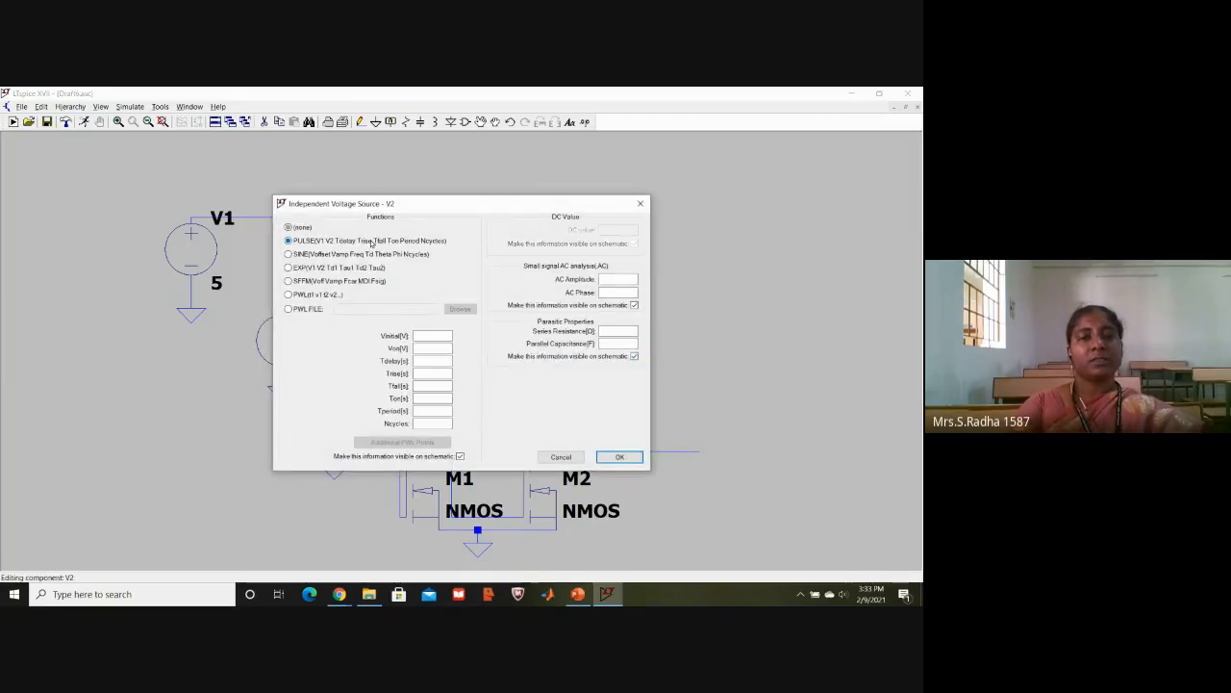
left_click(435, 335)
type("0")
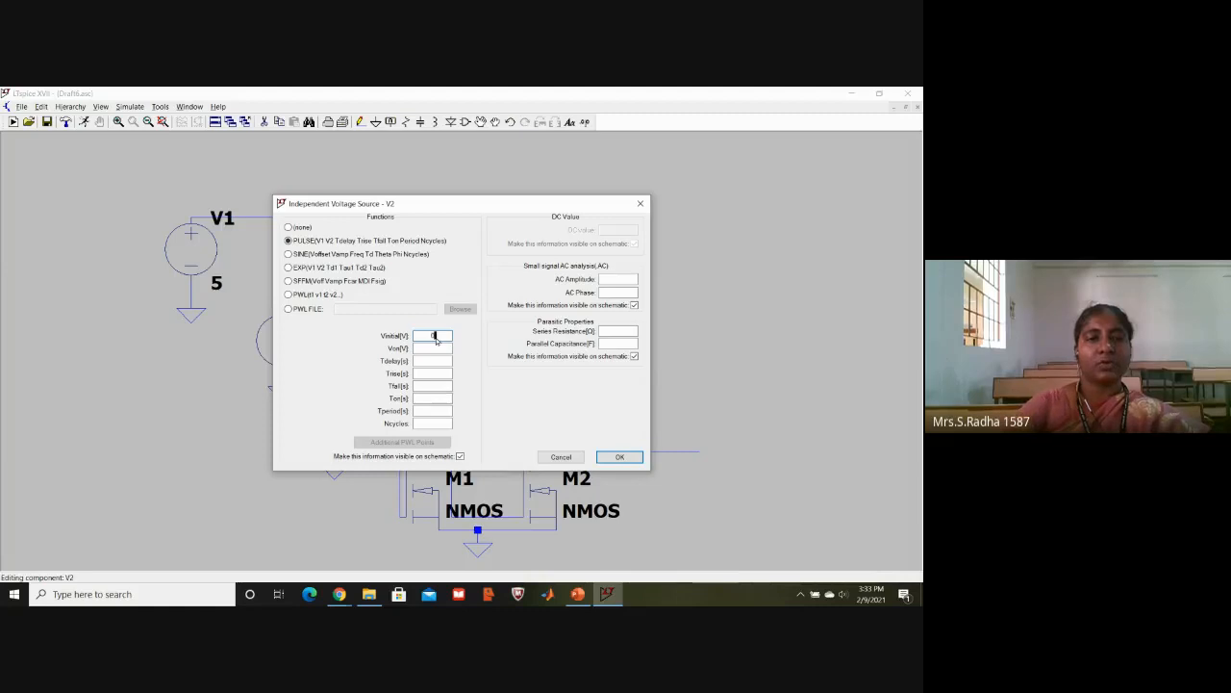
left_click(434, 348)
type("5")
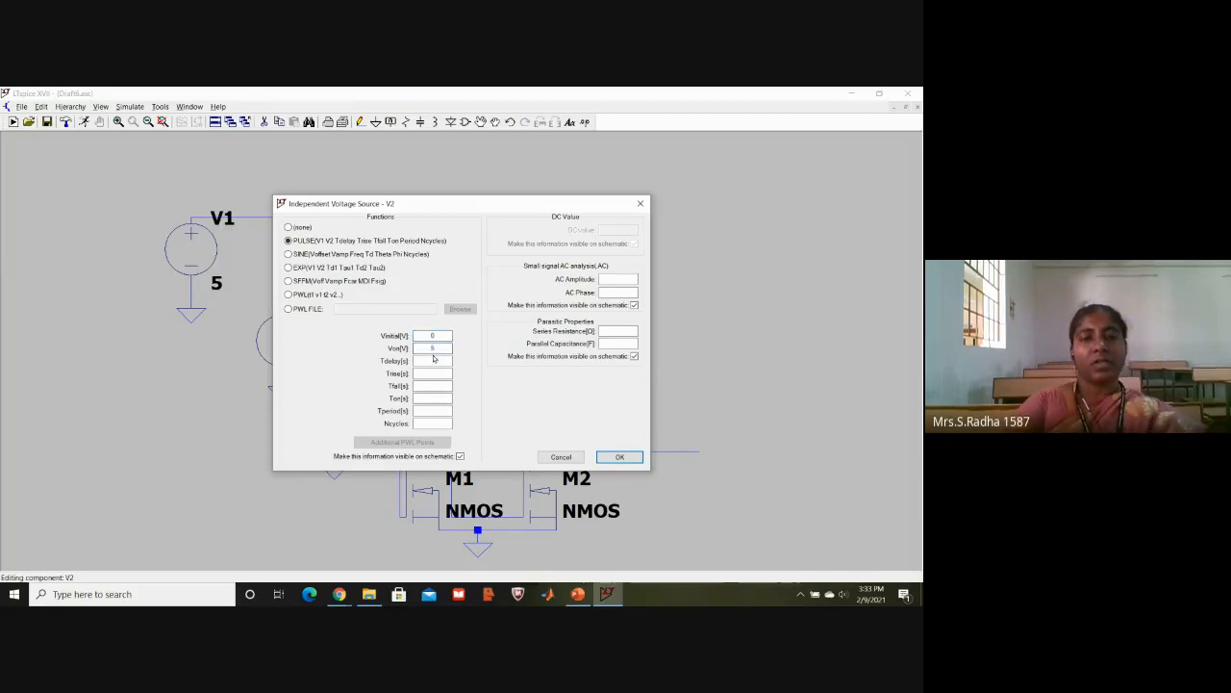
- Set V2's pulse timing to Tdelay 0.5n, Trise 1n, Tfall 1n, Ton 8m and Tperiod 16m
left_click(431, 361)
type("0.5n")
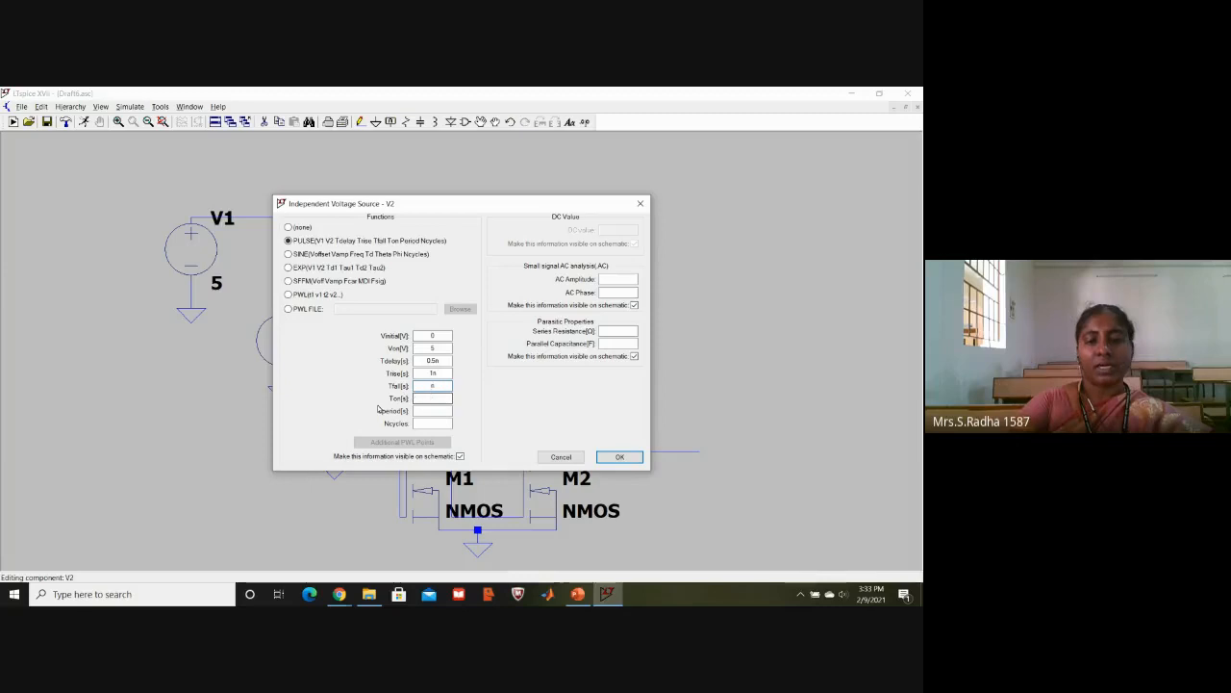
left_click(430, 397)
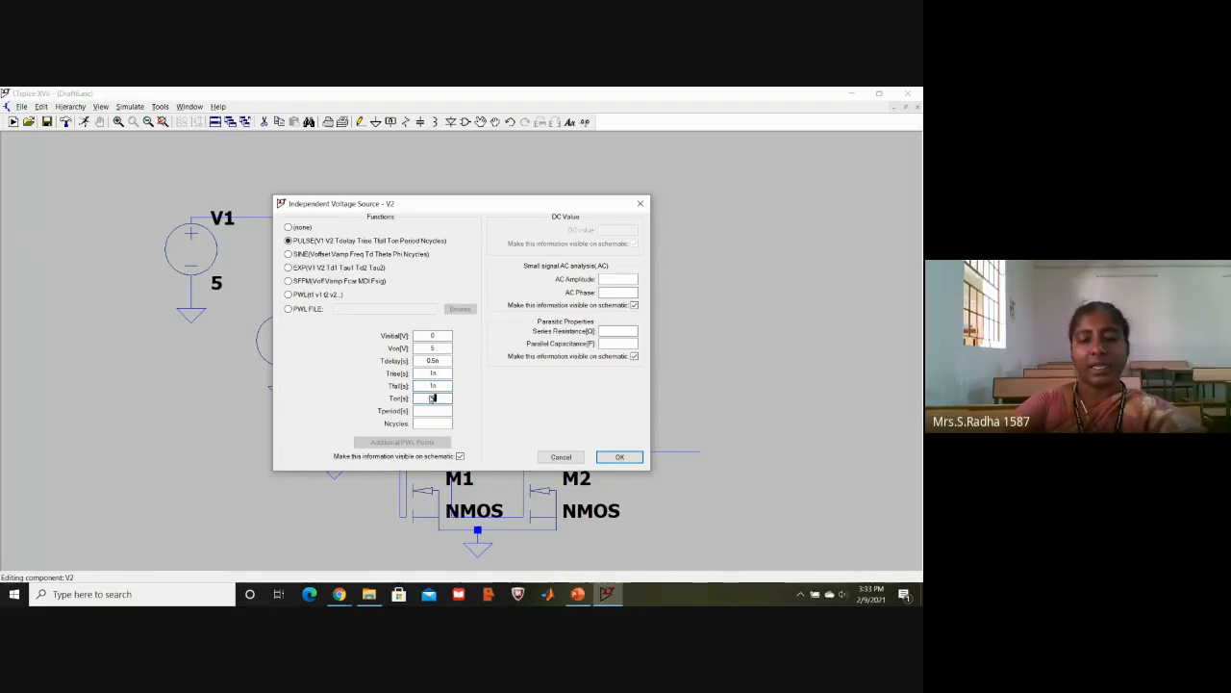
type("8m")
left_click(431, 413)
type("16m")
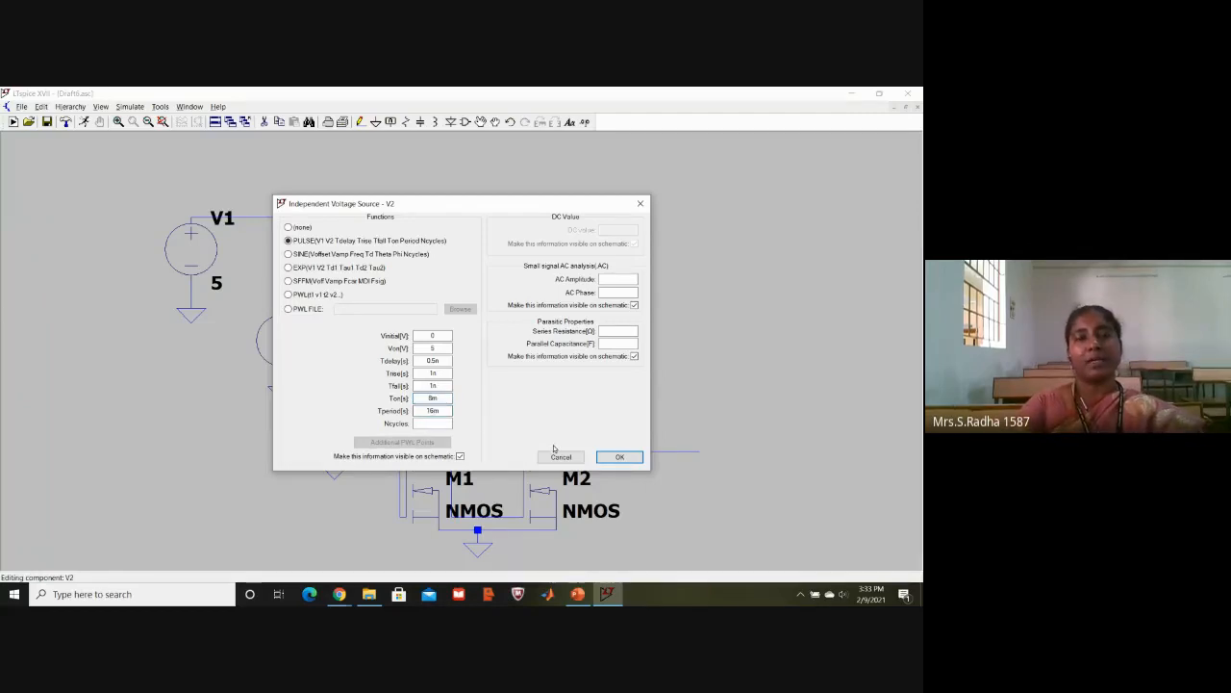
left_click(620, 458)
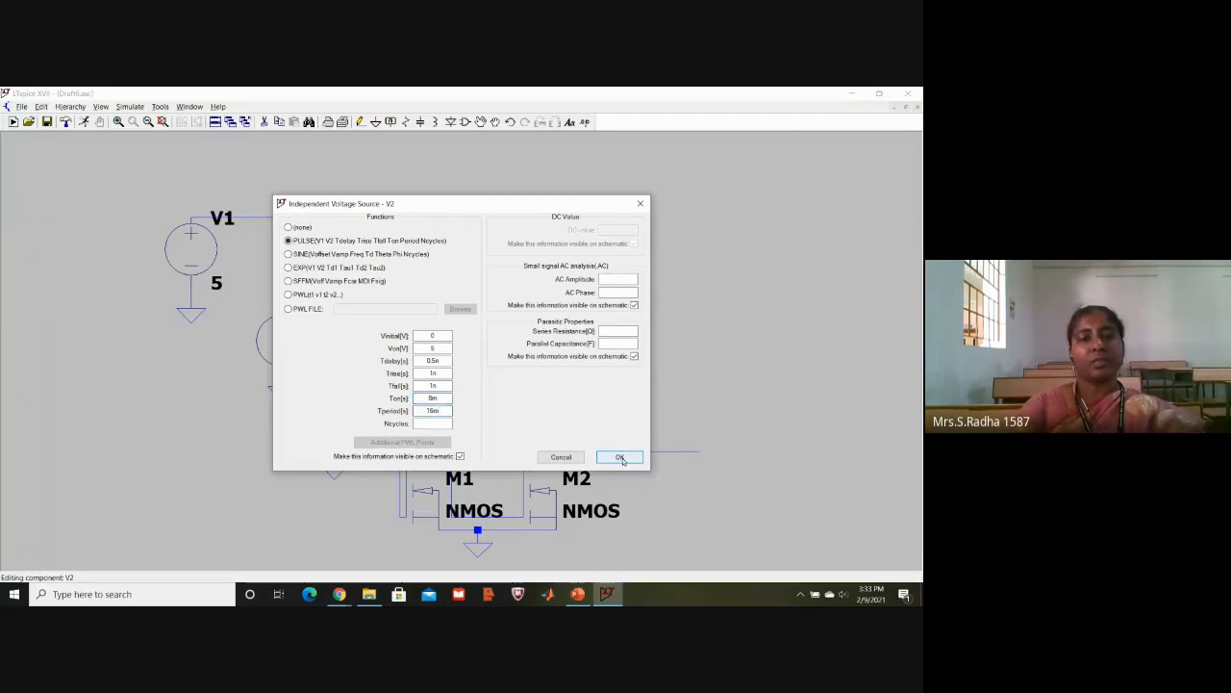
left_click(620, 458)
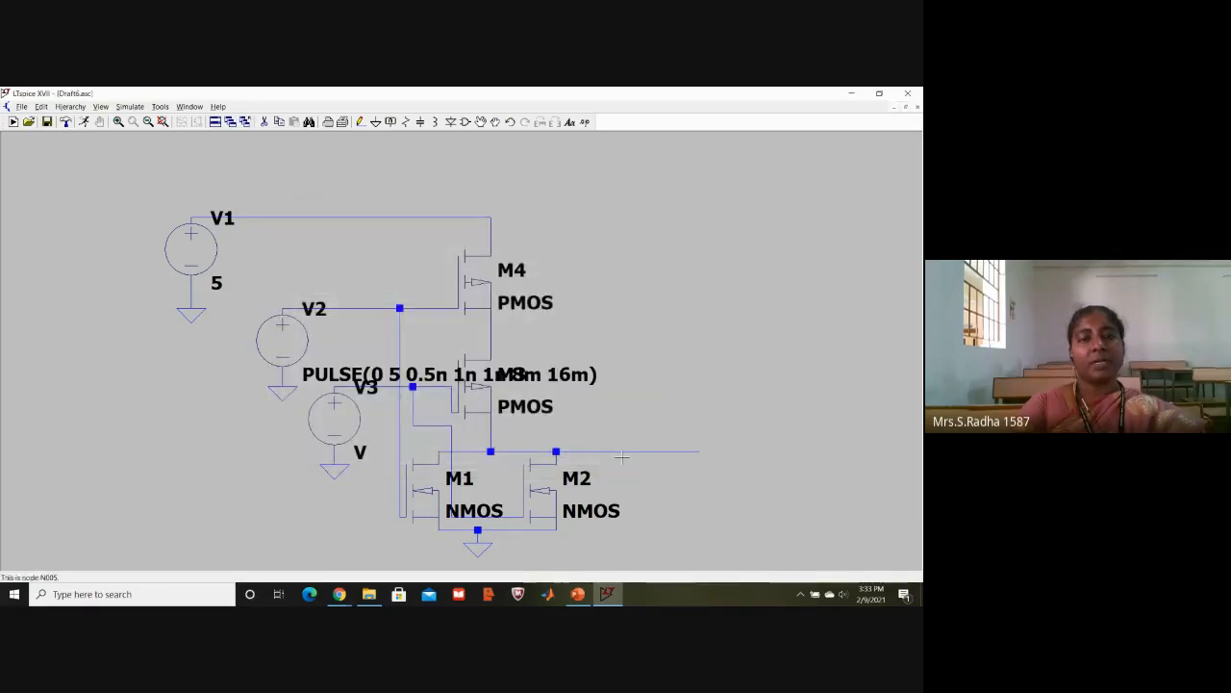
- Make source V3 a PULSE source with Vinitial 0 and Von 5
right_click(354, 417)
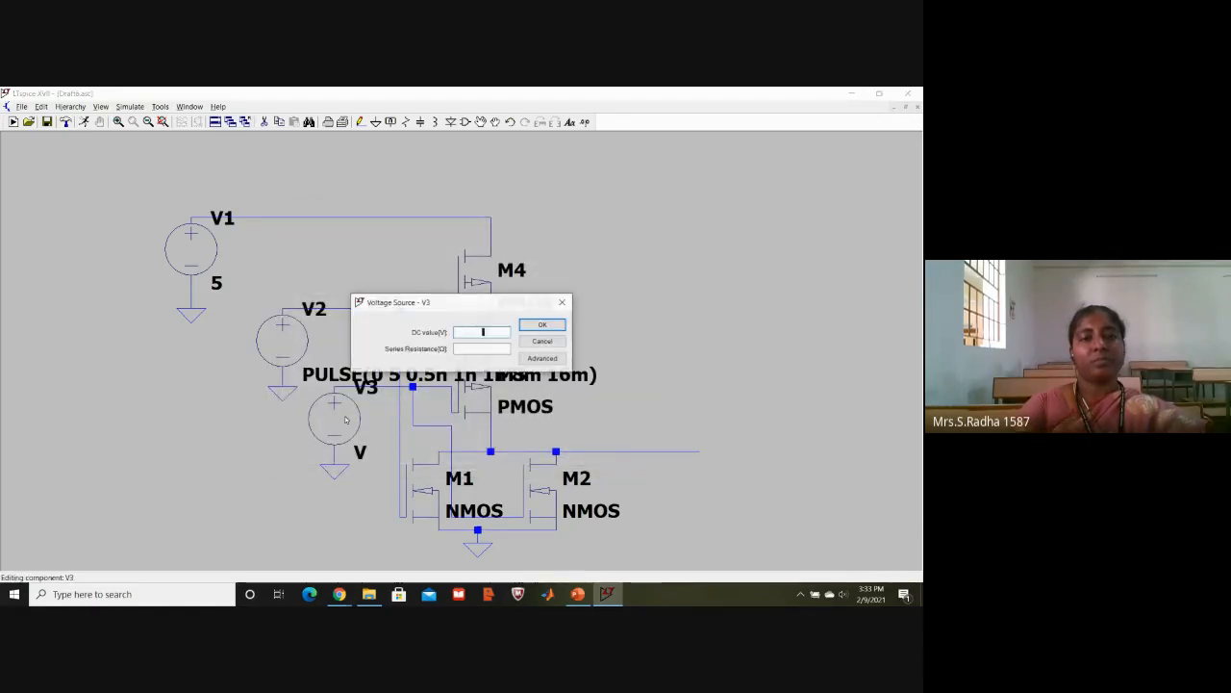
left_click(546, 359)
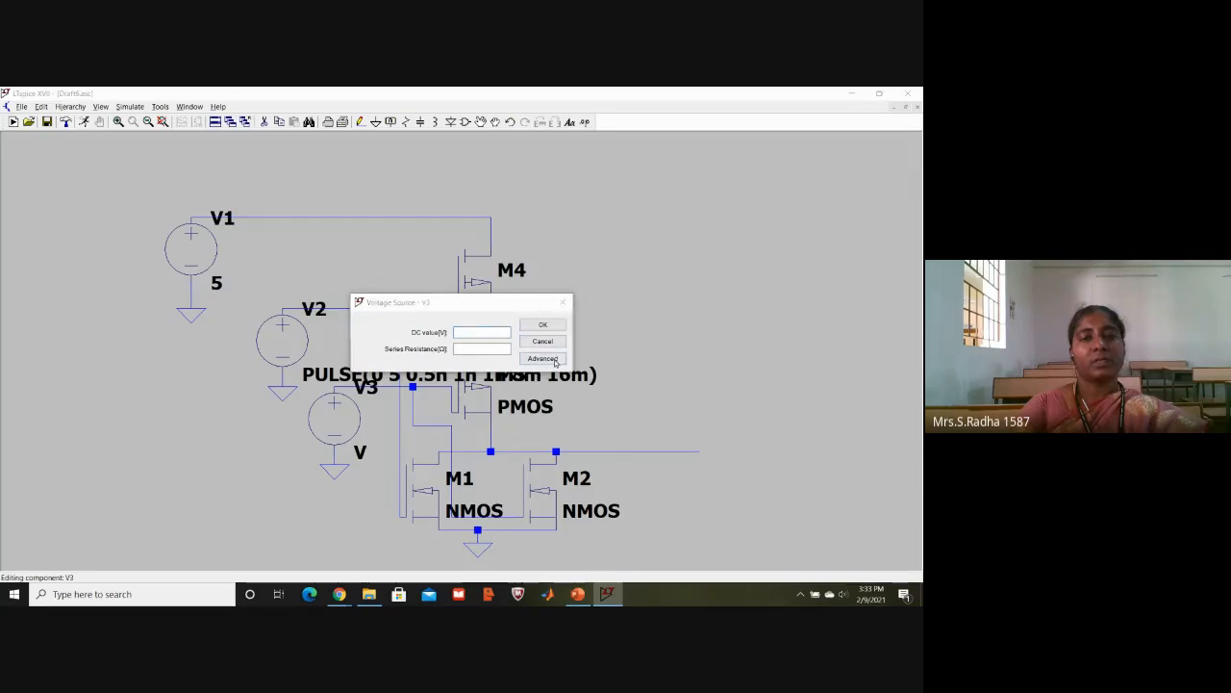
left_click(321, 241)
left_click(424, 335)
type("0")
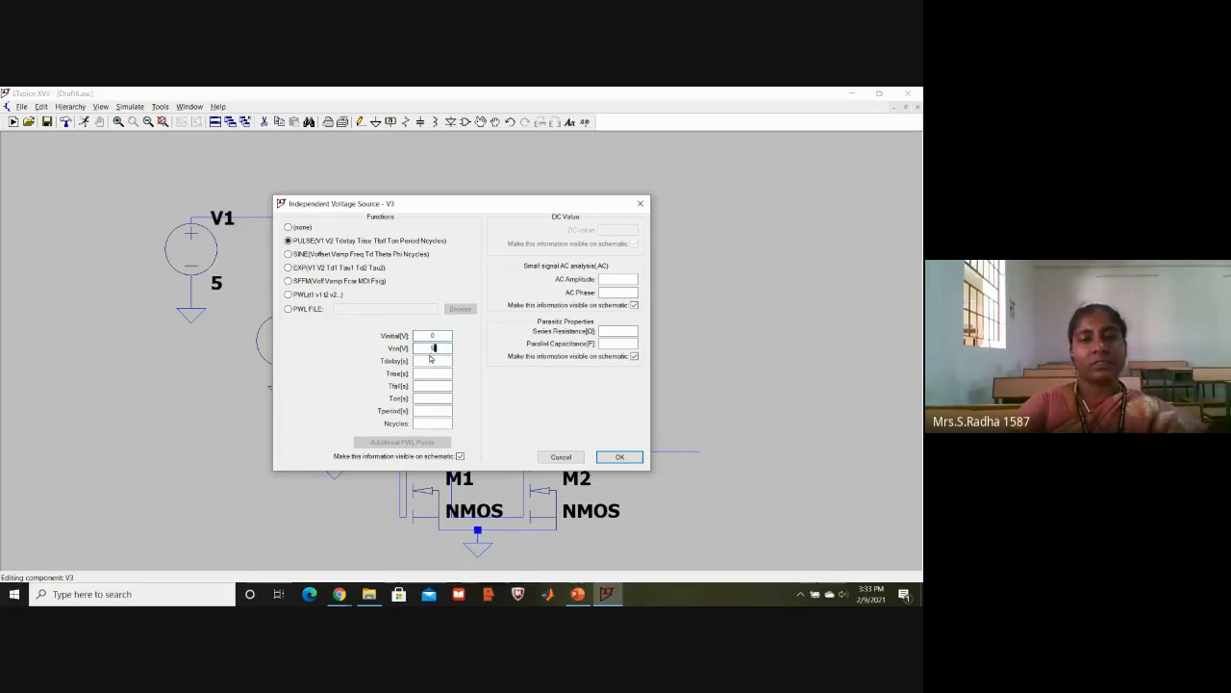
- Set V3's pulse timing to Tdelay 0.5n, Trise 1n, Tfall 1n, Ton 4m and Tperiod 8m
left_click(432, 362)
type("0.5n")
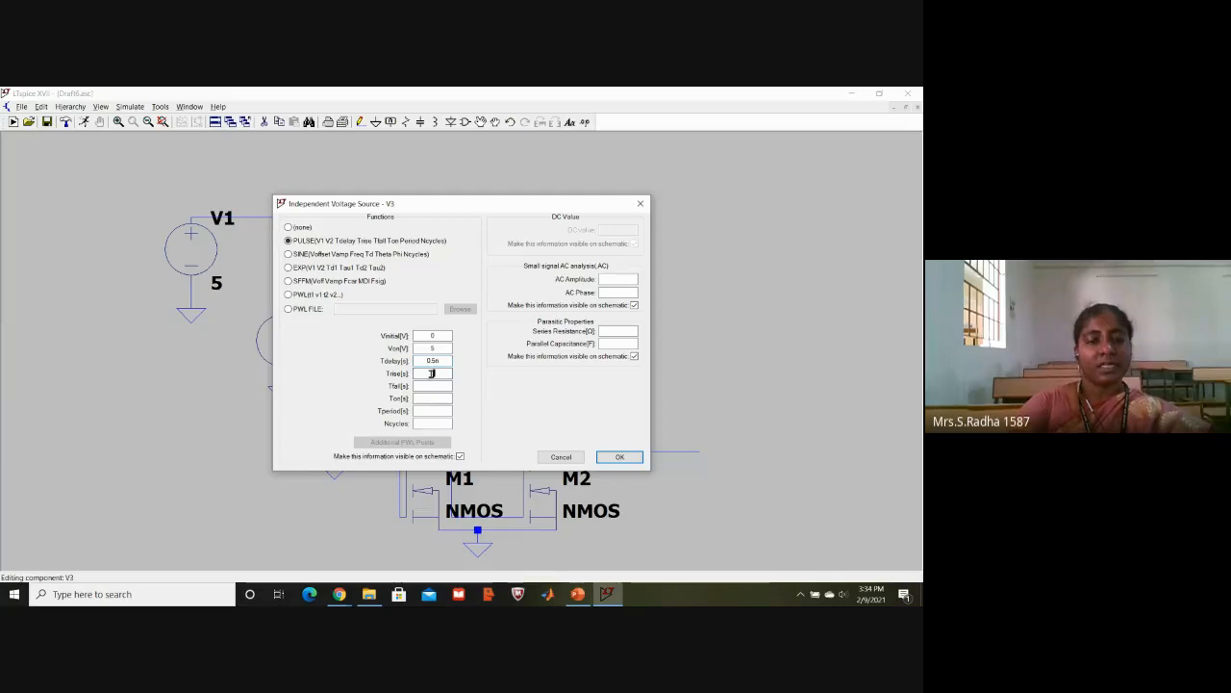
left_click(432, 386)
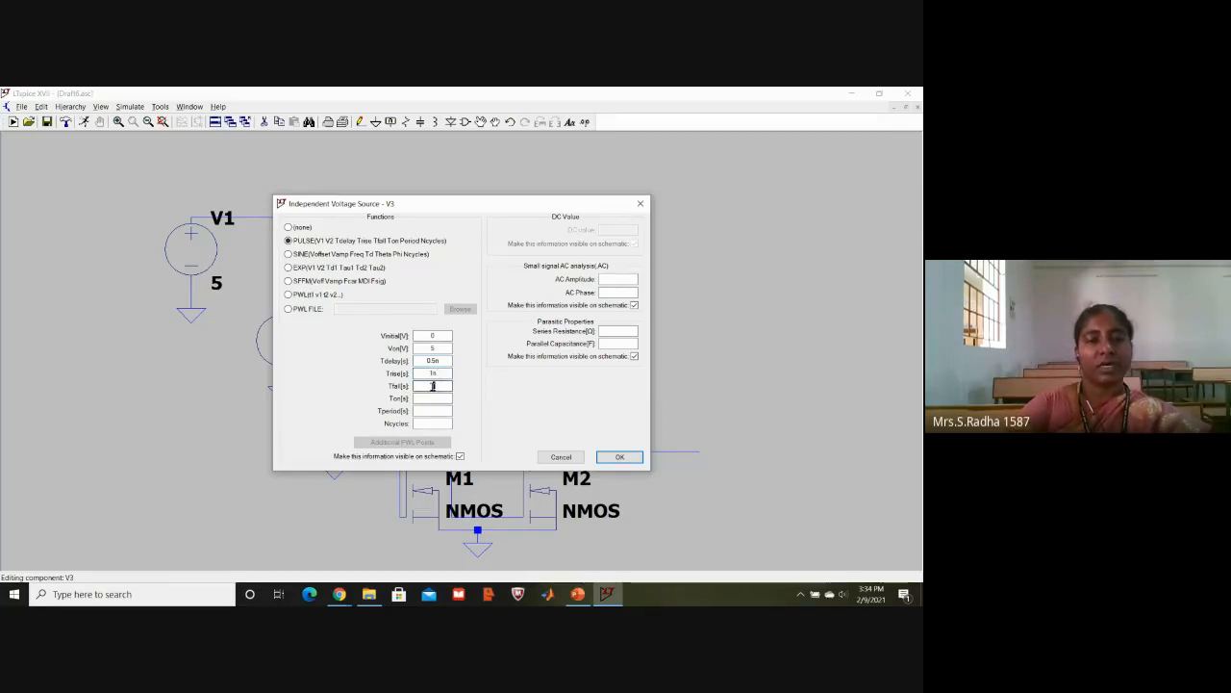
type("1n")
left_click(434, 399)
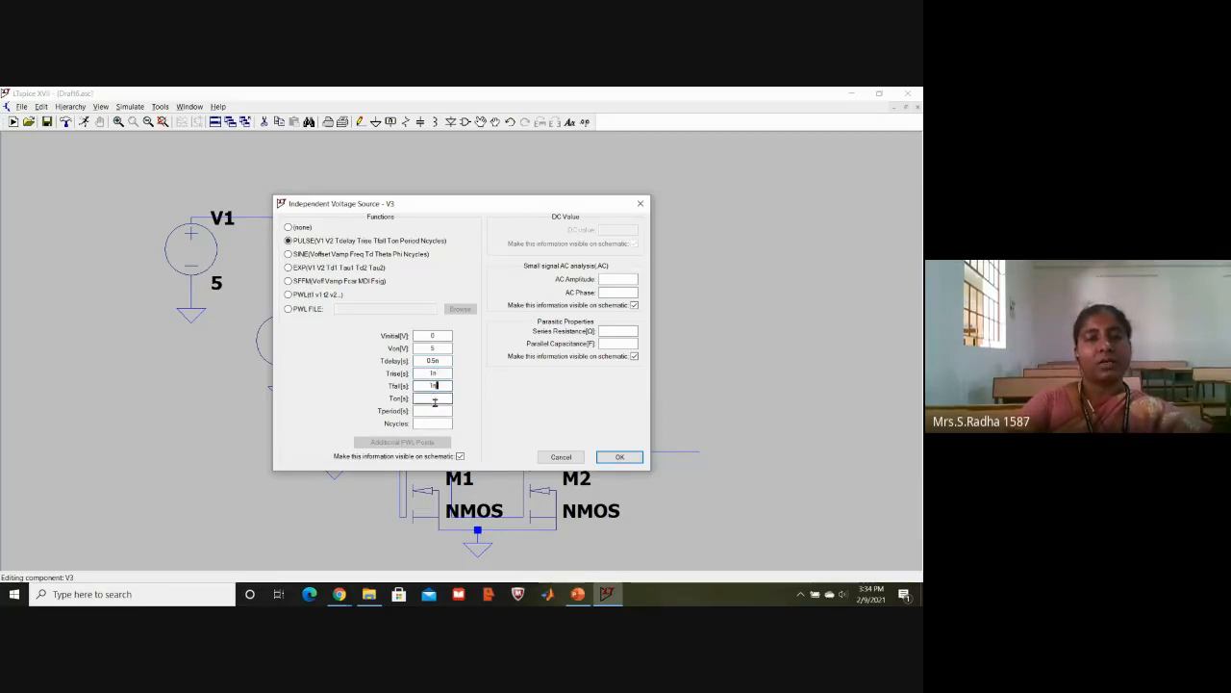
type("4m")
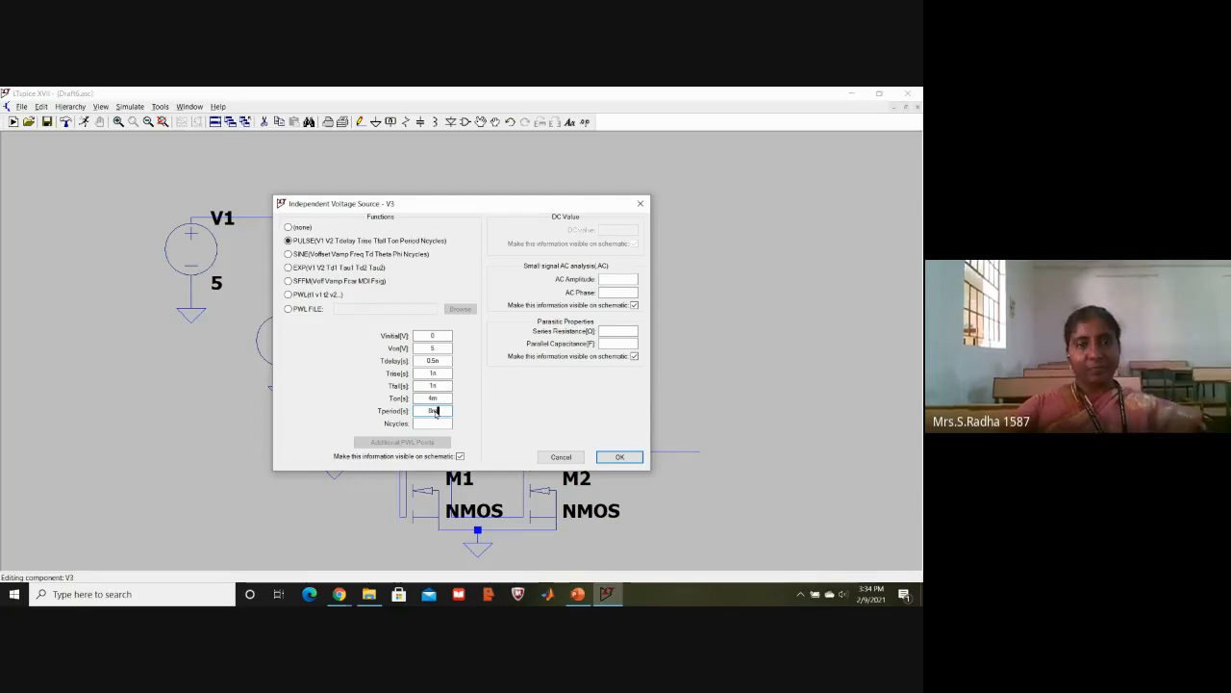
left_click(621, 458)
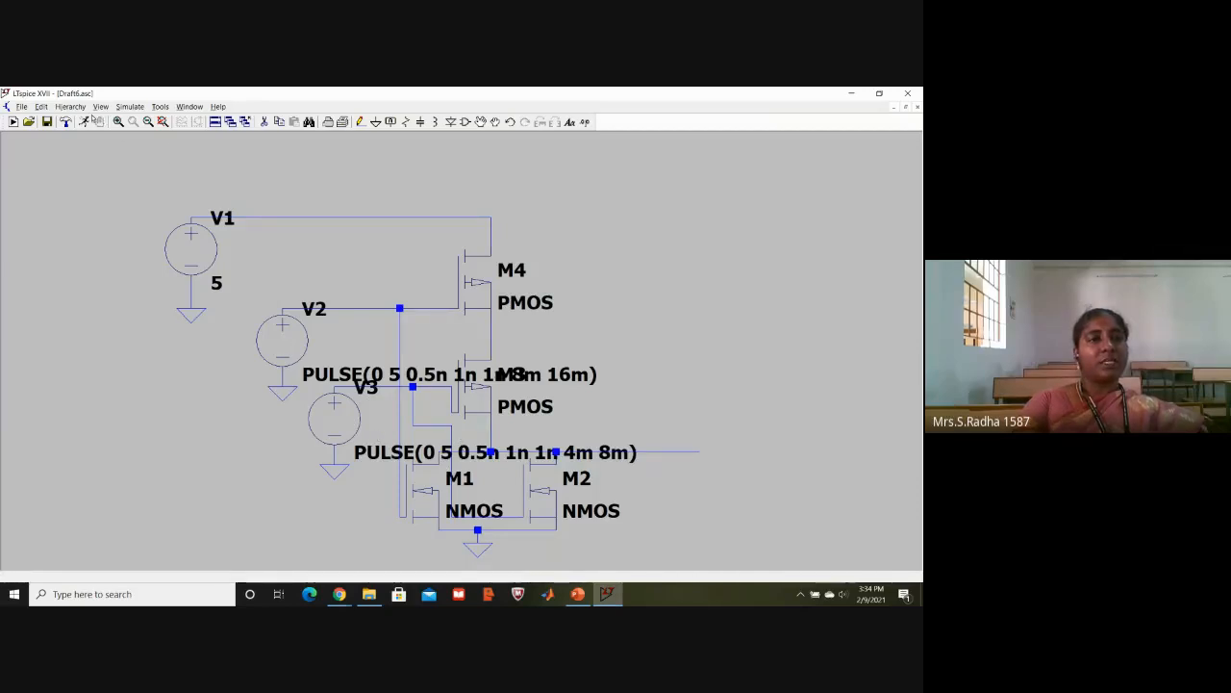
- Add a transient analysis with a stop time of 16m and place its directive beside source V1 on the schematic
left_click(129, 107)
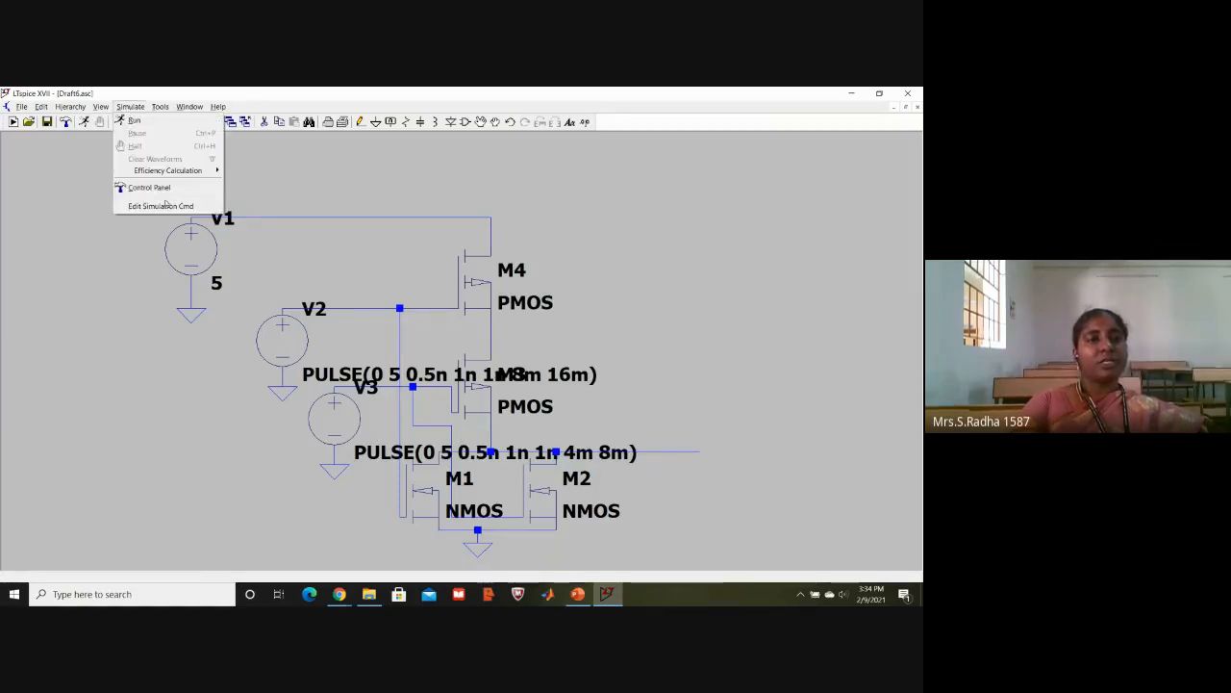
left_click(165, 204)
type("16m")
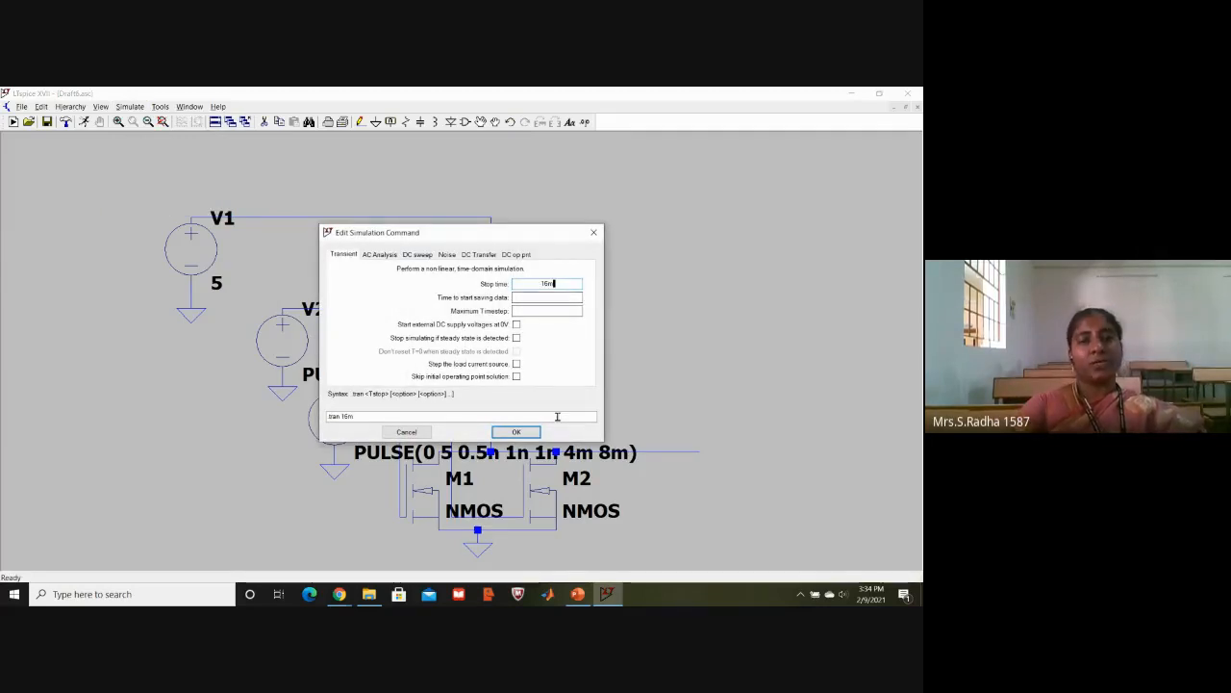
left_click(520, 432)
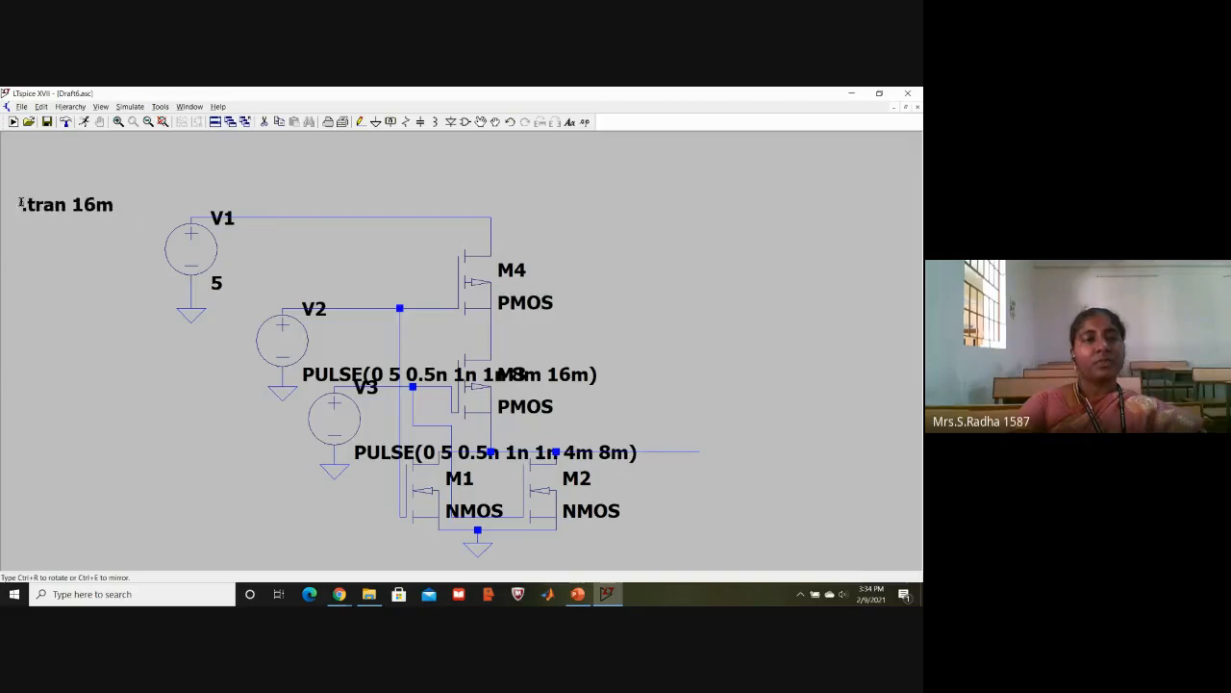
left_click(34, 211)
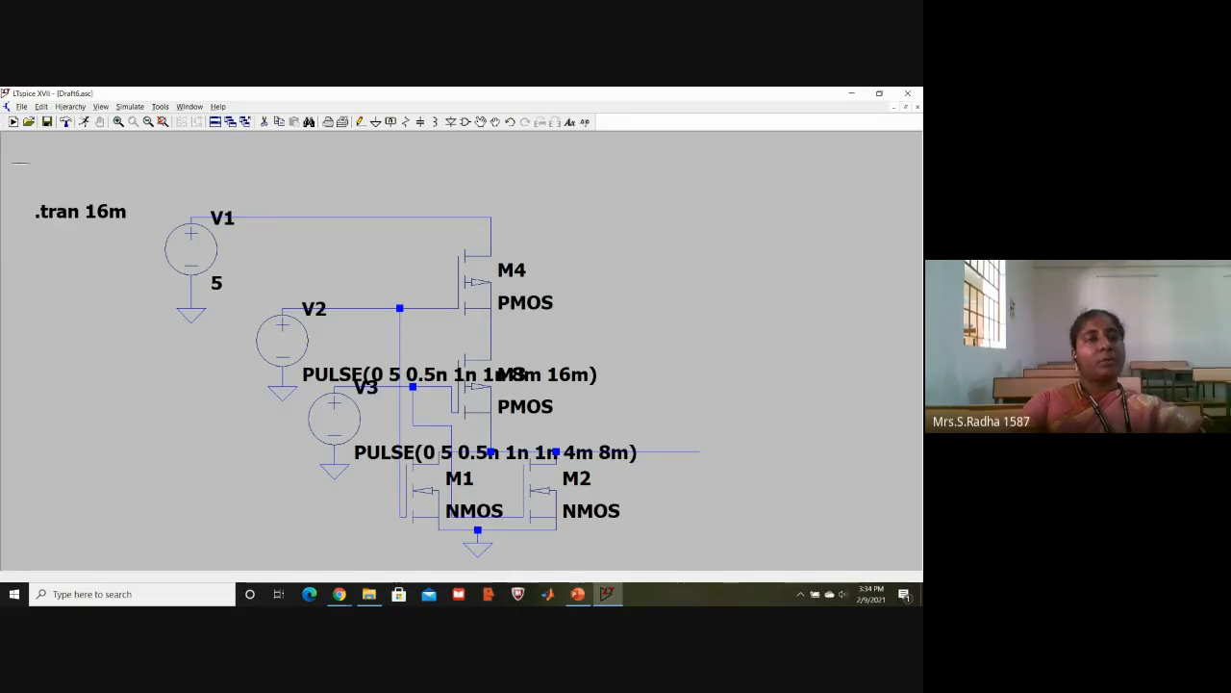
- Run the simulation and tile the schematic and waveform windows vertically
left_click(83, 122)
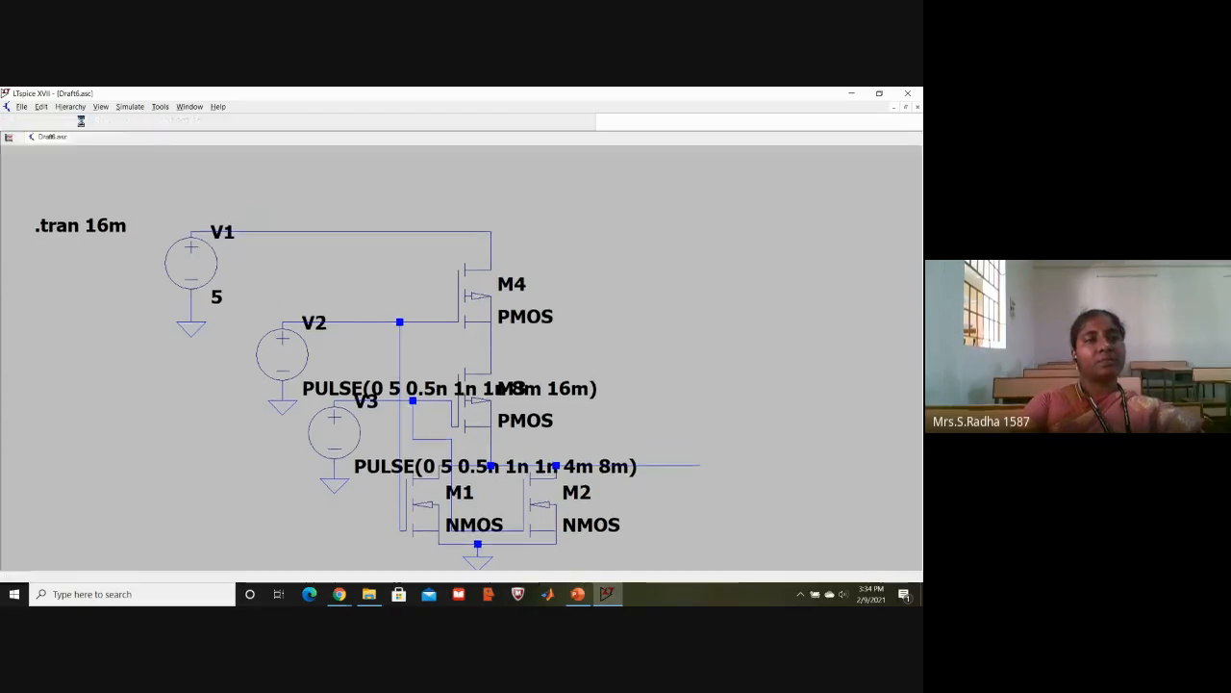
left_click(177, 105)
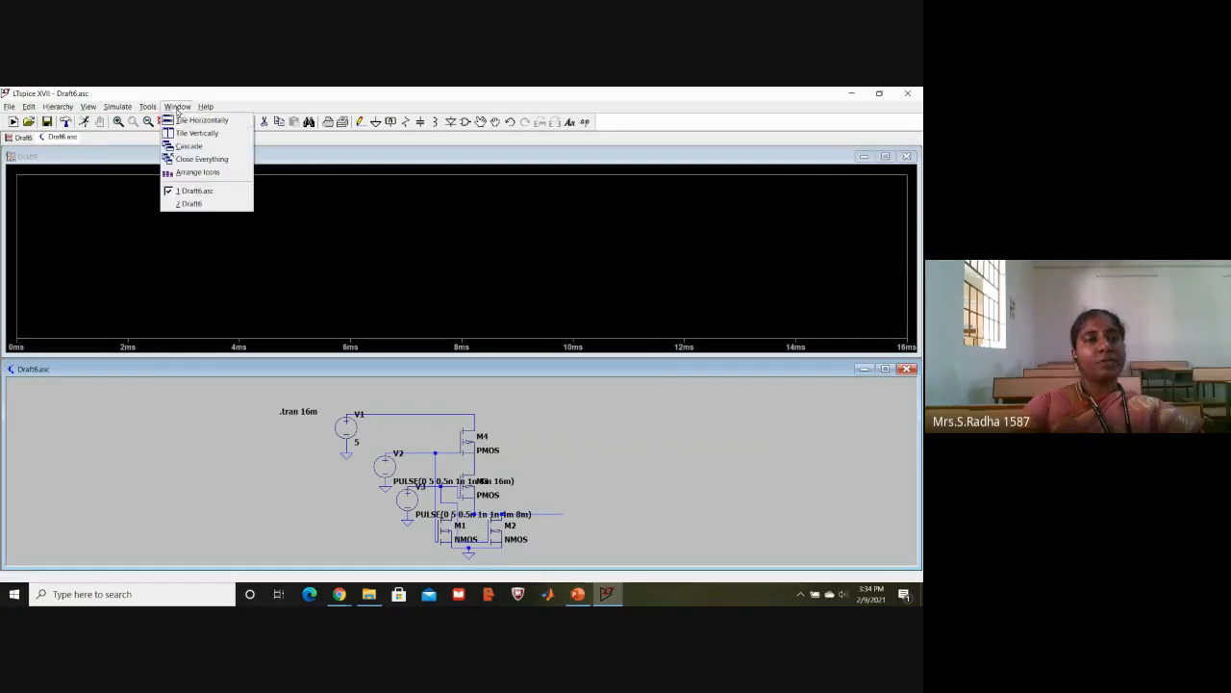
left_click(198, 133)
- Add two plot panes to the waveform window, making three stacked panes
right_click(639, 255)
left_click(676, 314)
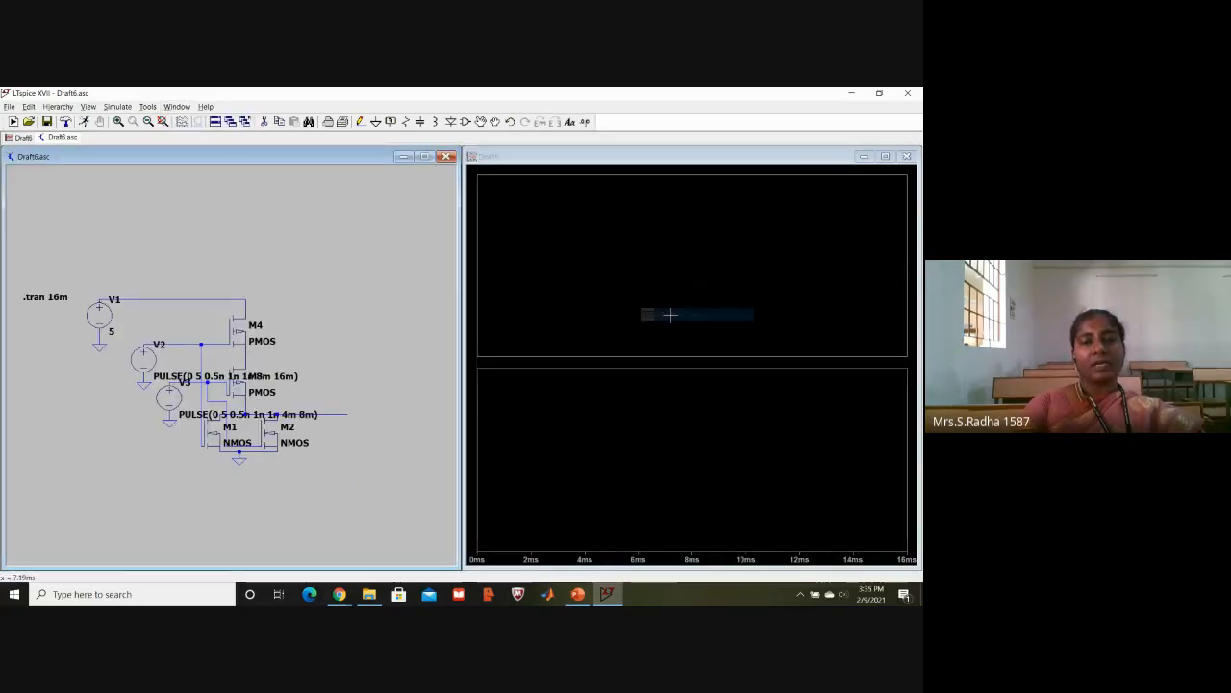
right_click(671, 316)
left_click(709, 375)
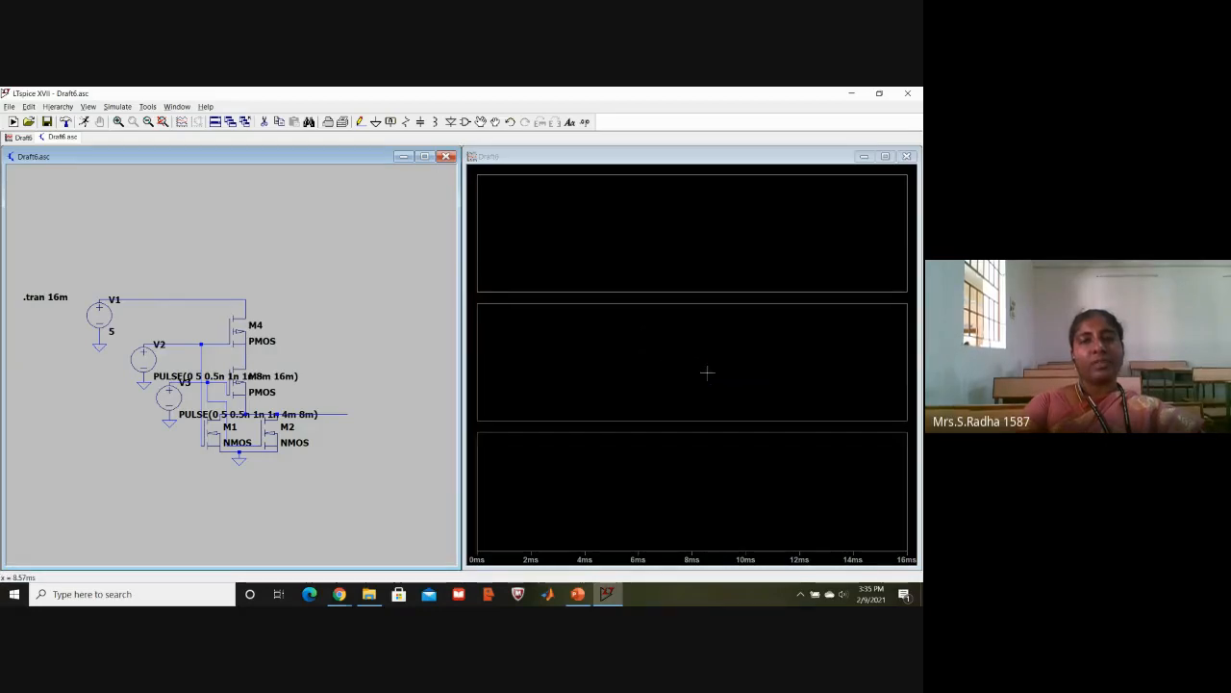
- Plot the voltage of the V2 input net in the uppermost waveform pane
left_click(652, 244)
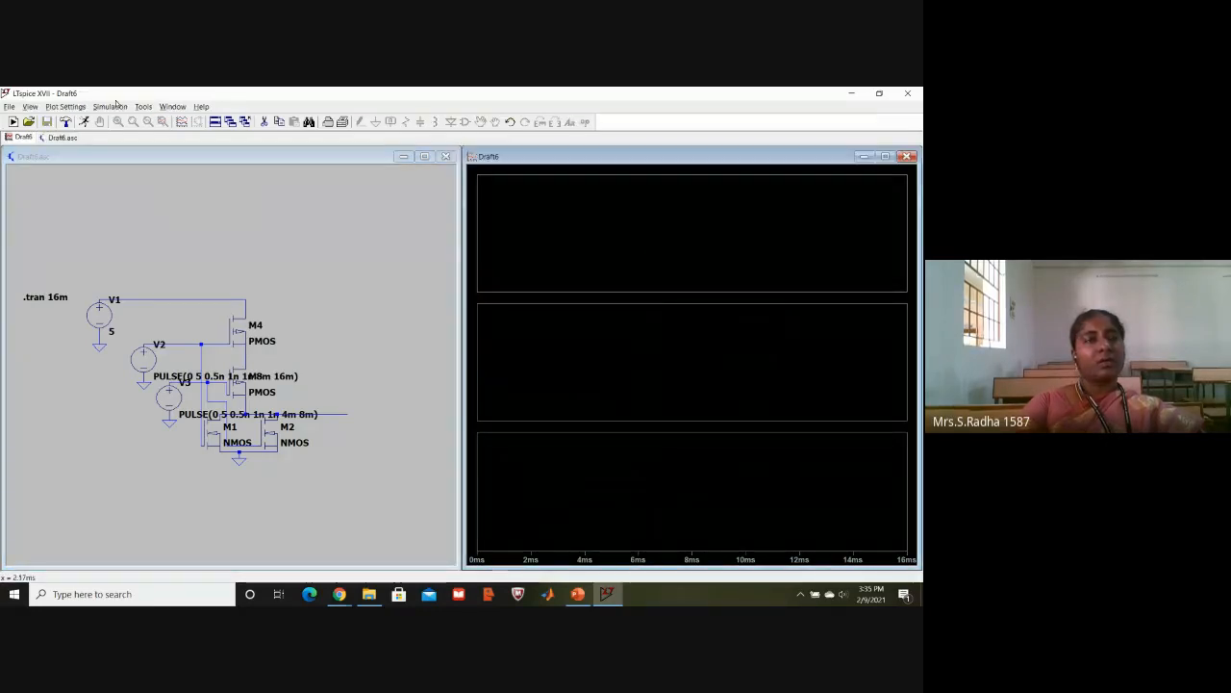
left_click(174, 322)
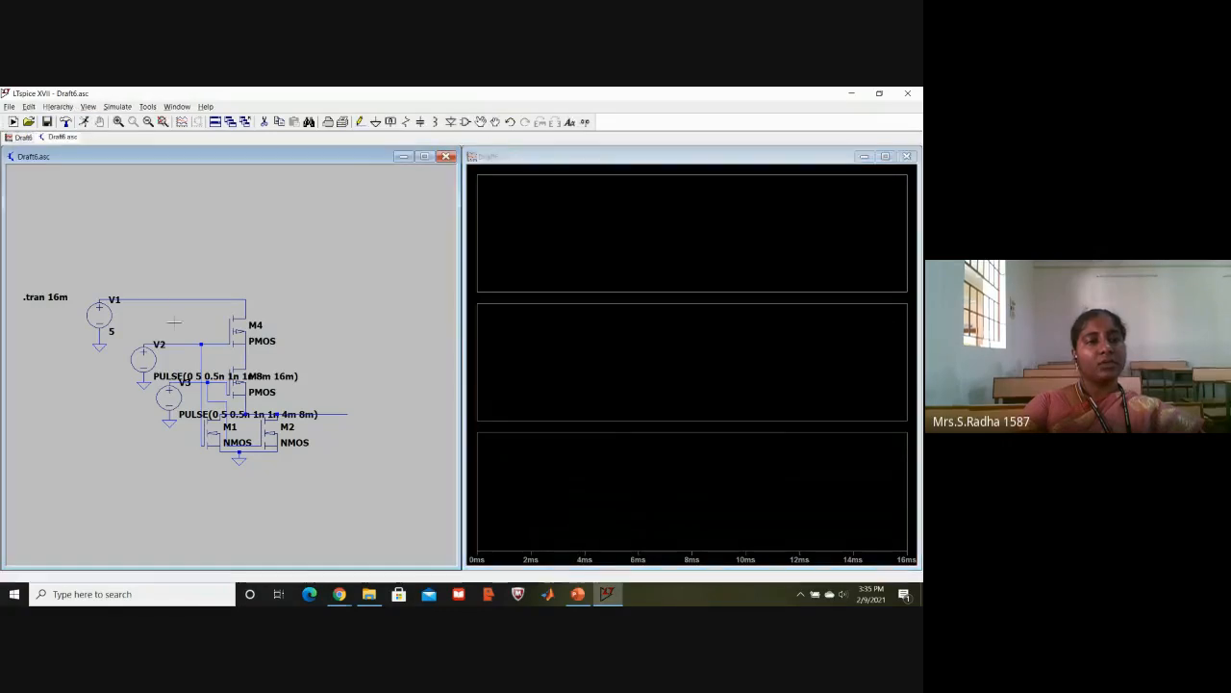
left_click(176, 341)
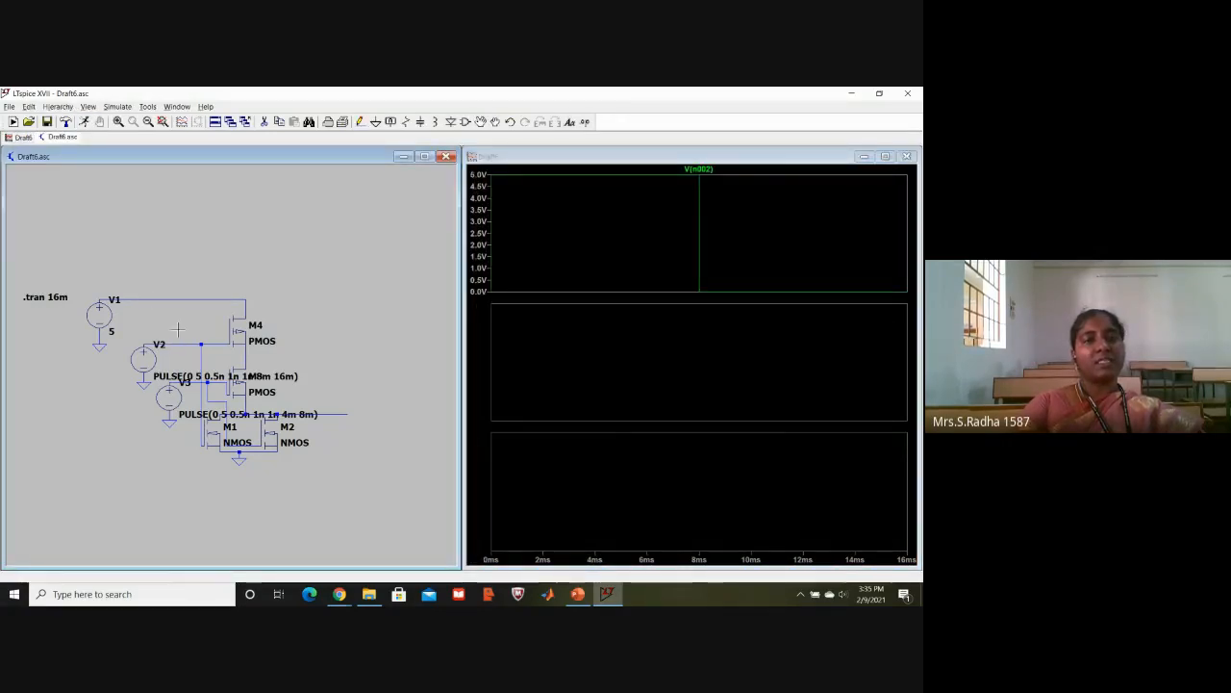
- Rerun the simulation with the middle waveform pane active and plot the V3 input net's voltage there
left_click(578, 356)
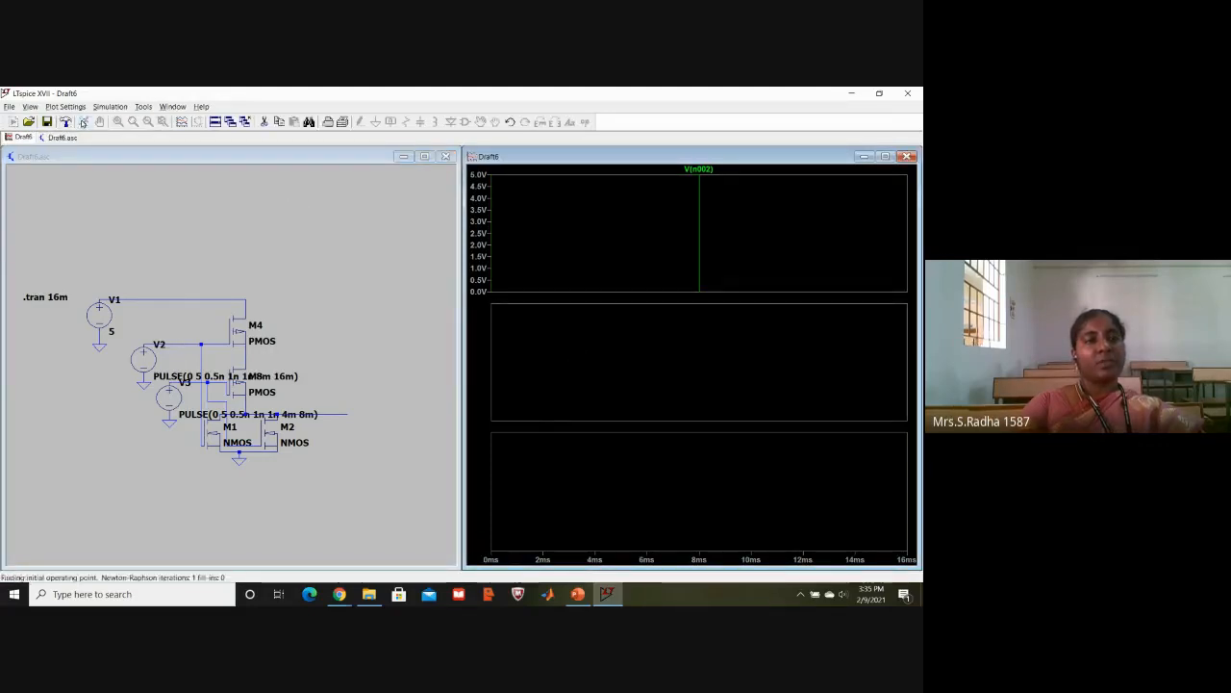
left_click(198, 374)
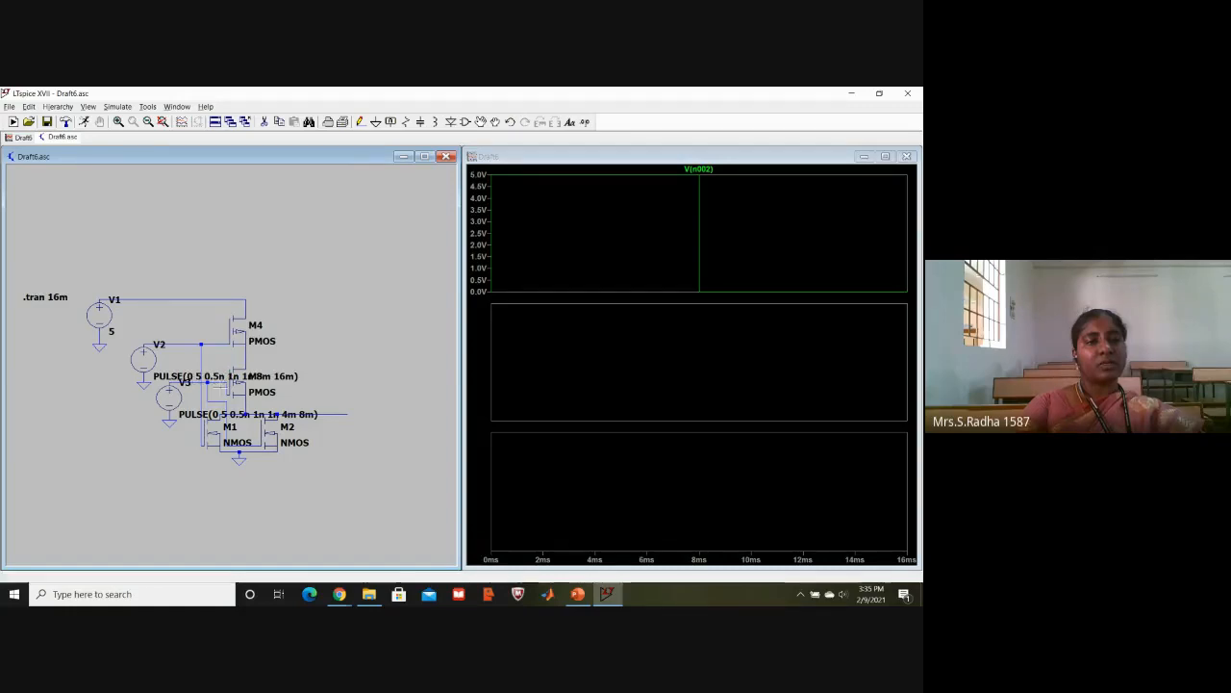
left_click(221, 394)
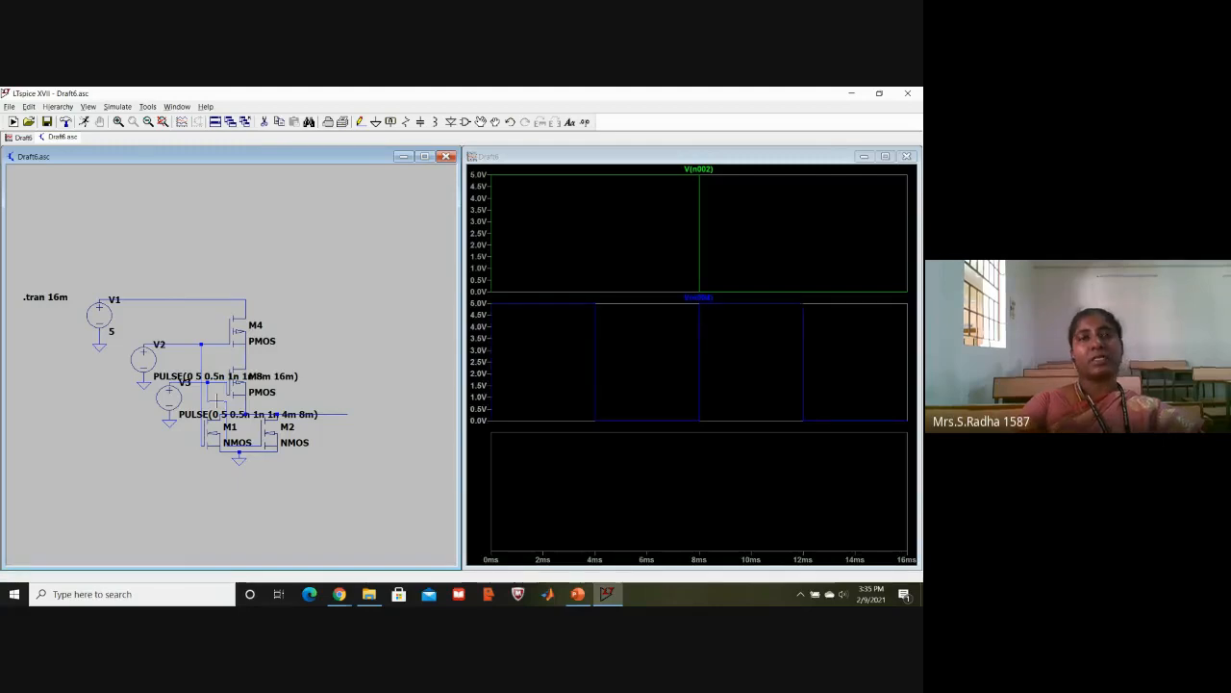
- Rerun the simulation with the lowest waveform pane active and plot the gate's output net voltage there
left_click(629, 504)
left_click(84, 122)
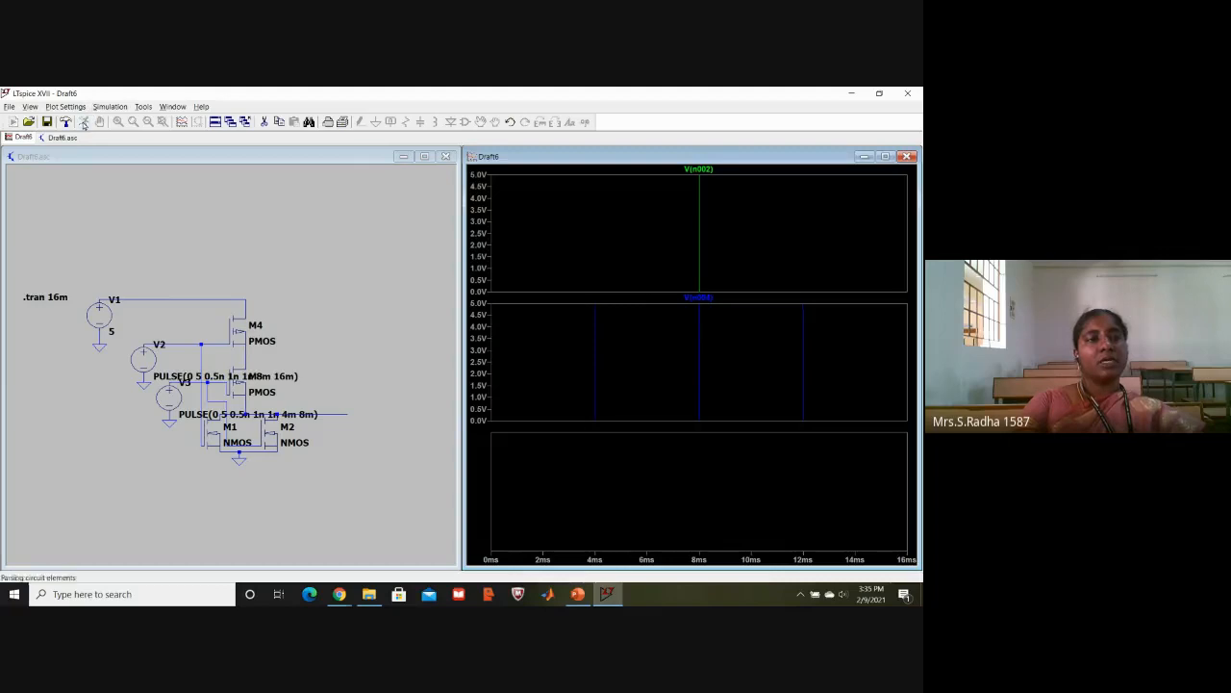
left_click(338, 412)
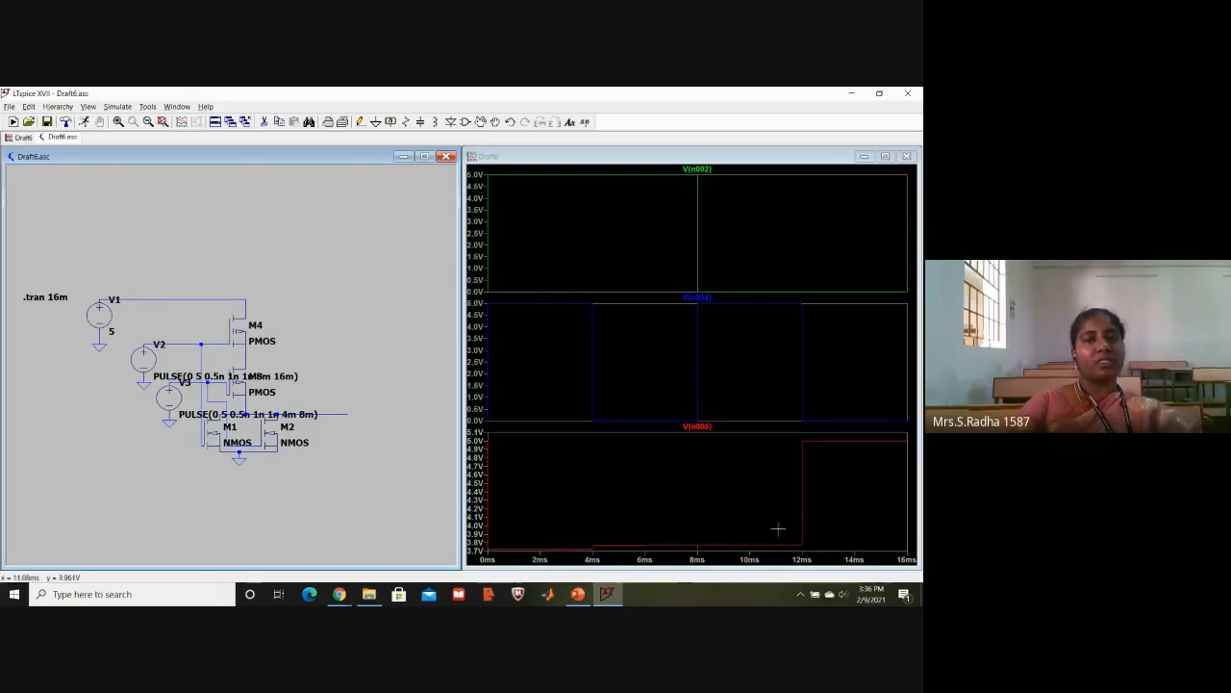
- Close the waveform window and maximize the Draft6.asc schematic
left_click(907, 157)
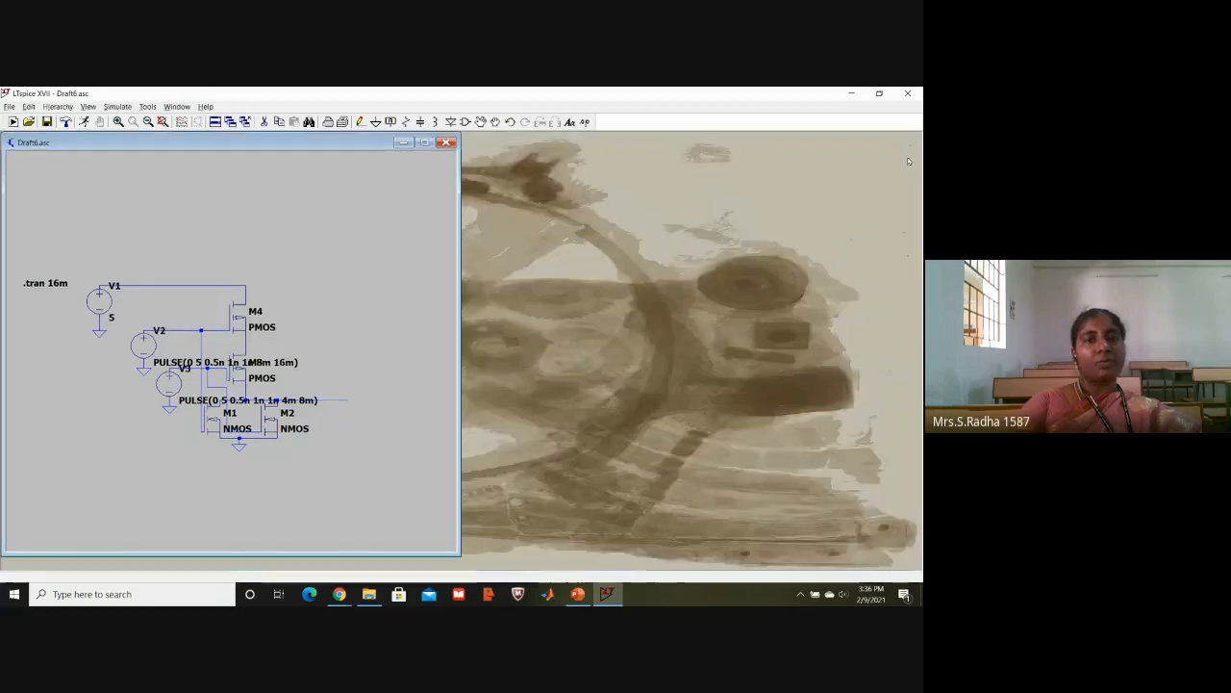
left_click(424, 156)
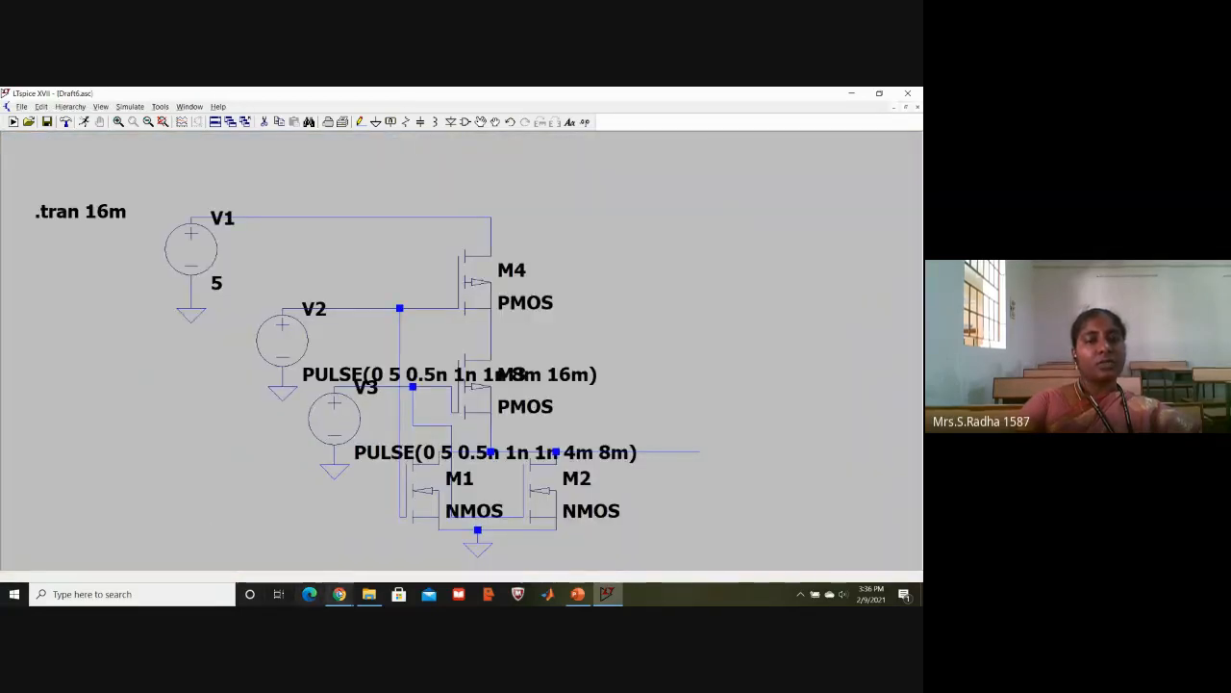
- Consult the CMOS gate diagrams and truth tables in Chrome and return to the LTspice schematic
mouse_move(328, 583)
left_click(274, 539)
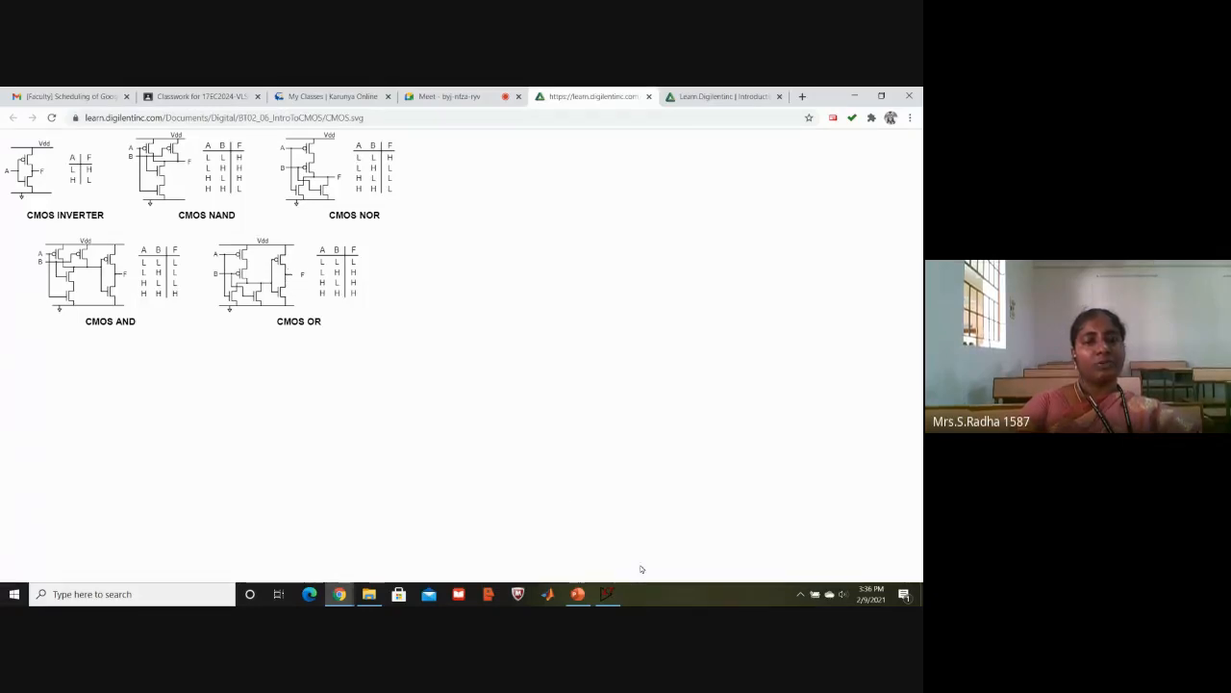
left_click(608, 594)
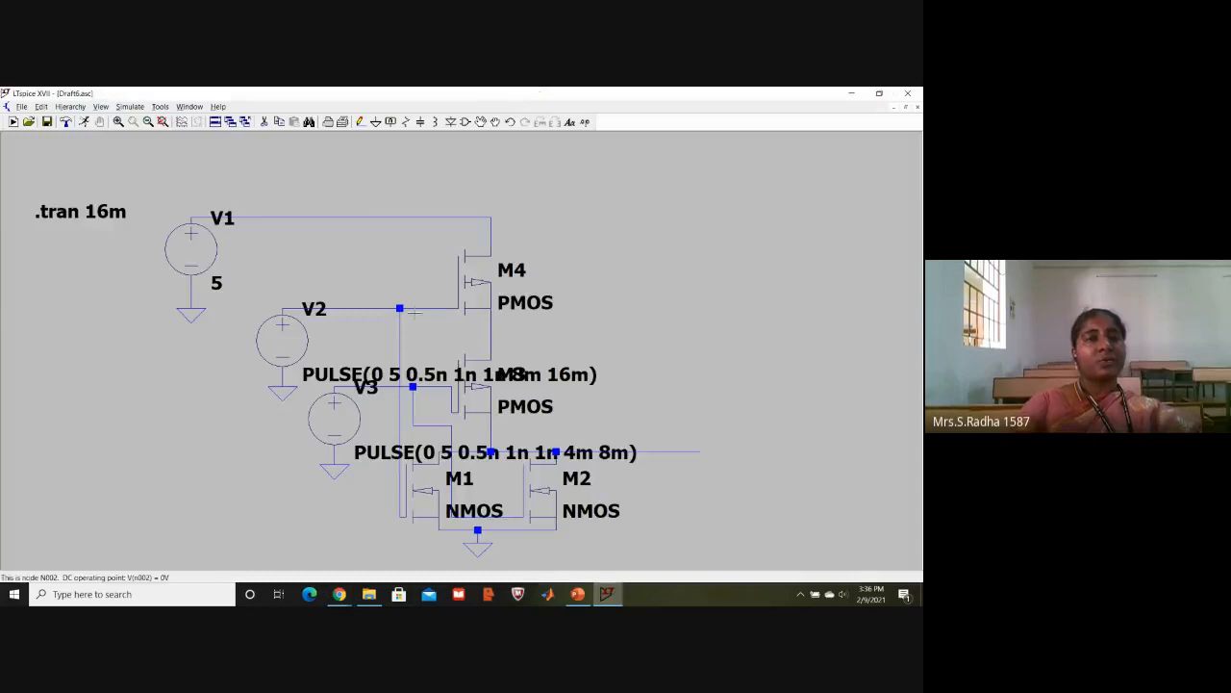
- Place one pmos transistor in the empty area beyond the NOR gate's output wire
left_click(467, 123)
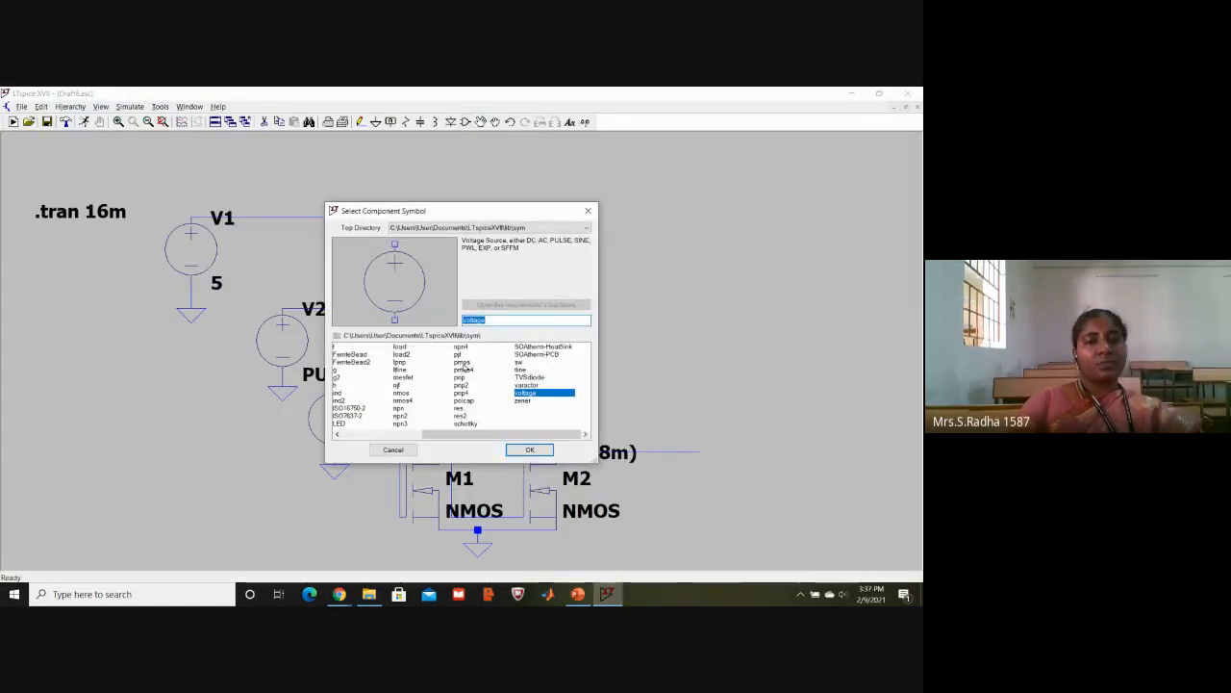
left_click(463, 363)
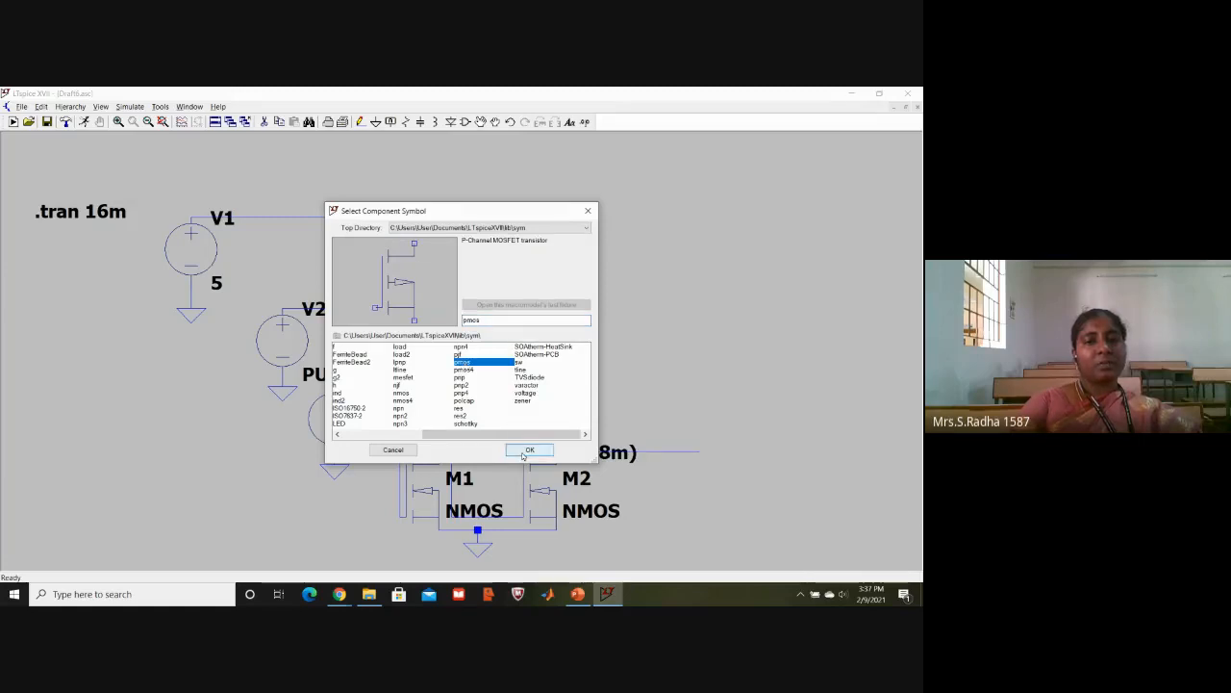
left_click(525, 450)
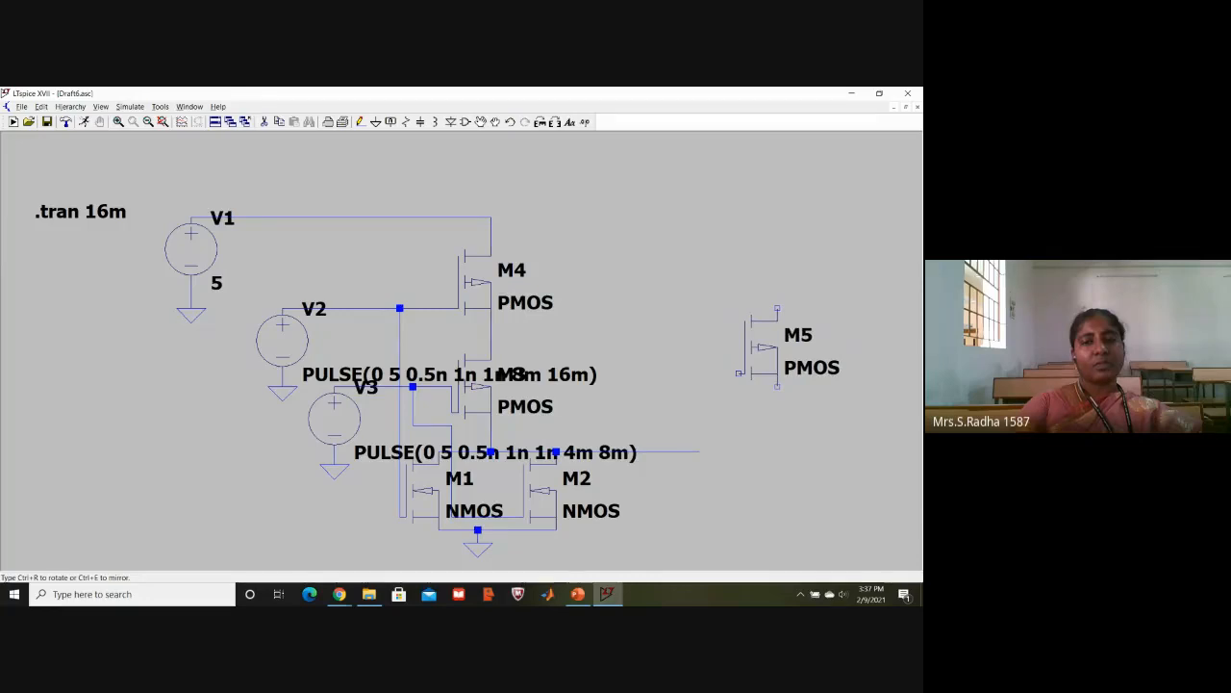
left_click(777, 309)
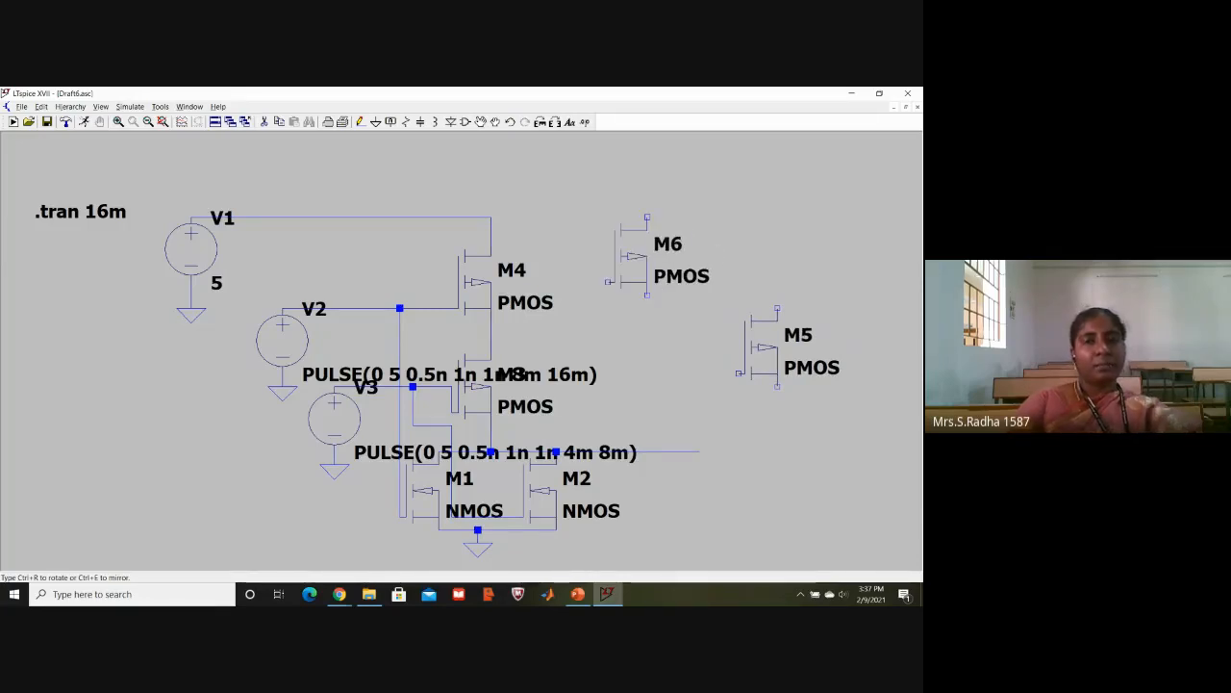
key("Escape")
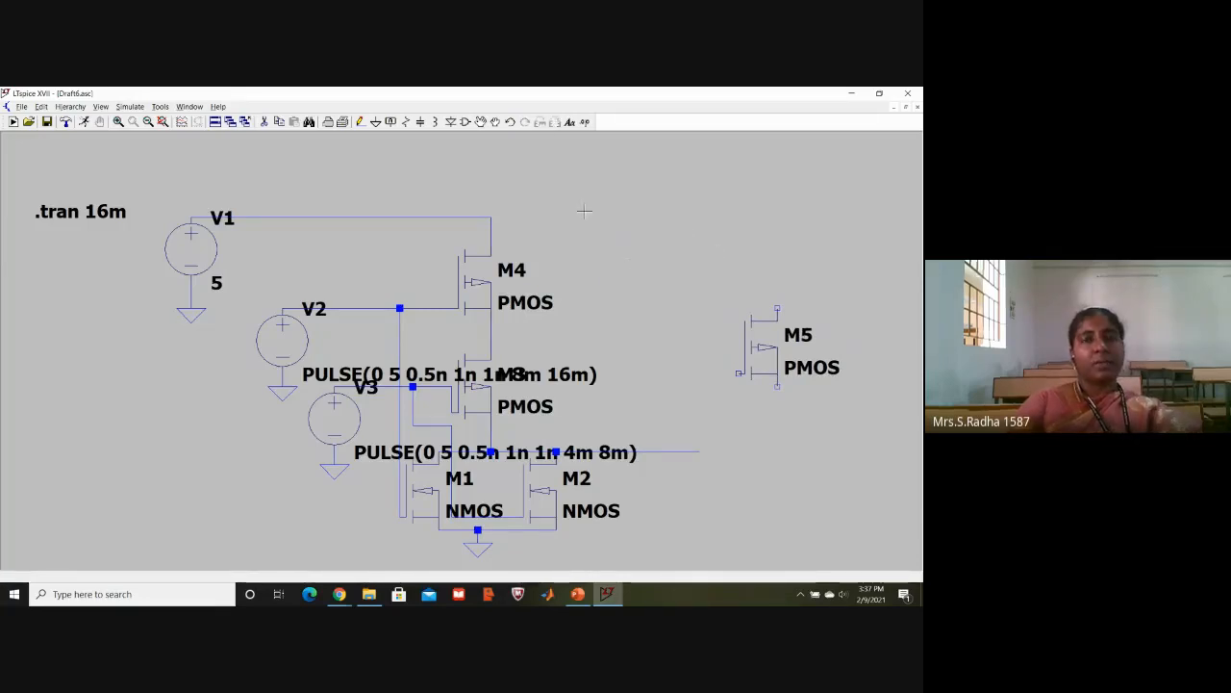
- Choose the nmos transistor symbol for placement in the schematic
left_click(465, 122)
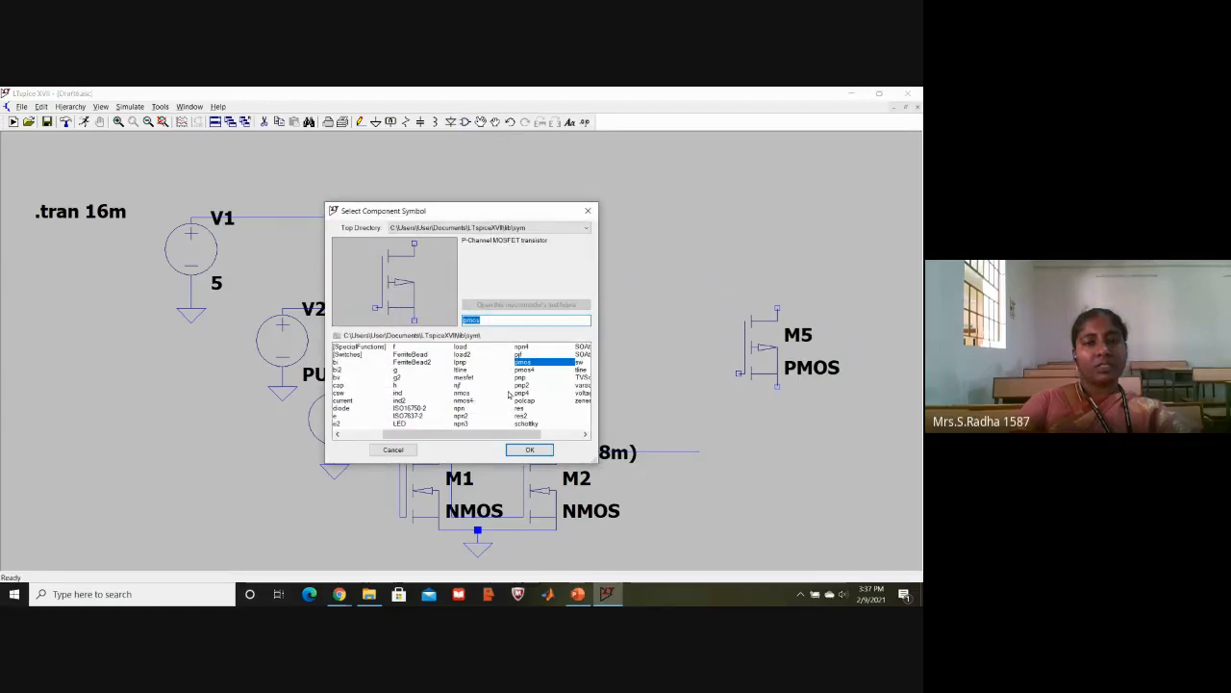
left_click(474, 395)
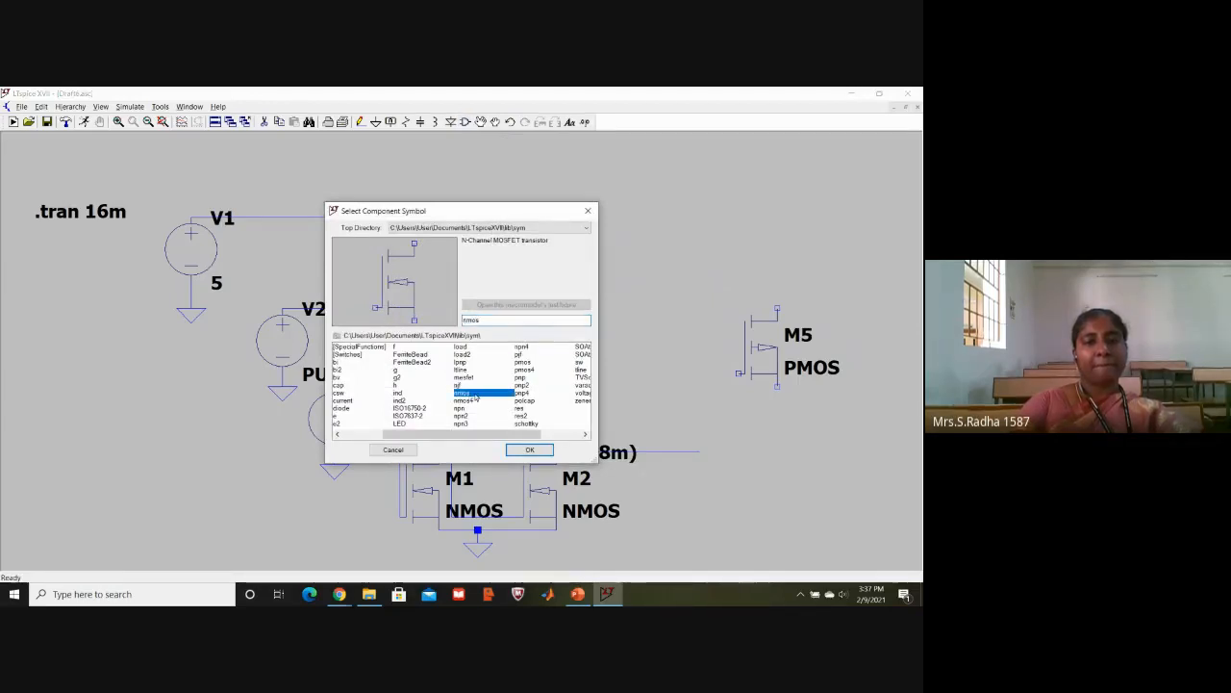